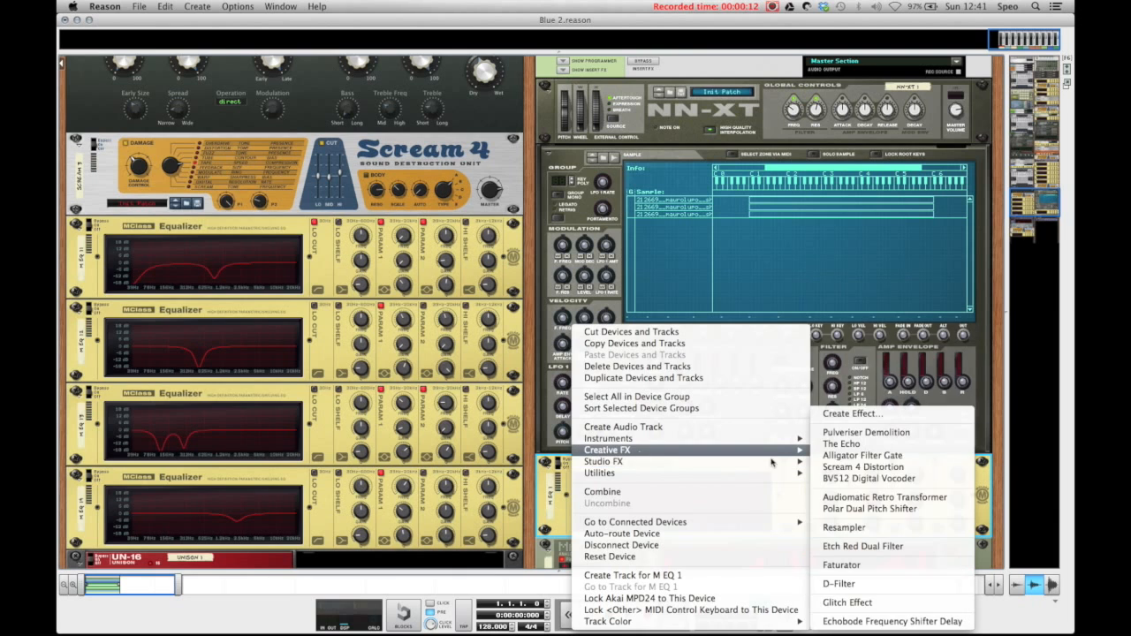
pyautogui.click(846, 454)
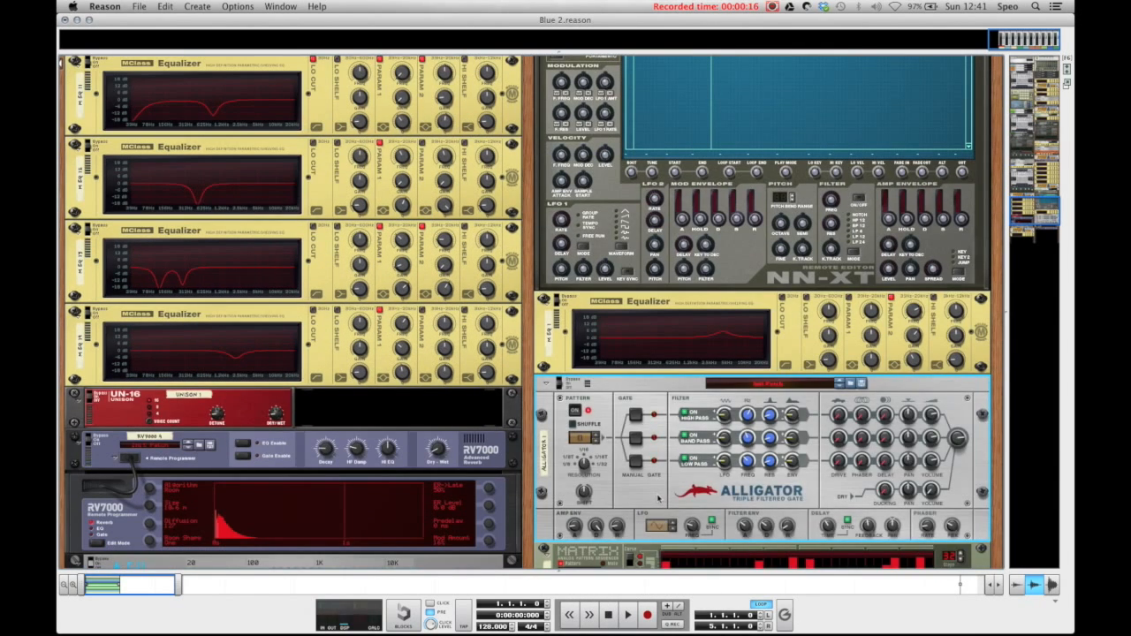
pyautogui.scroll(-3, 658, 499)
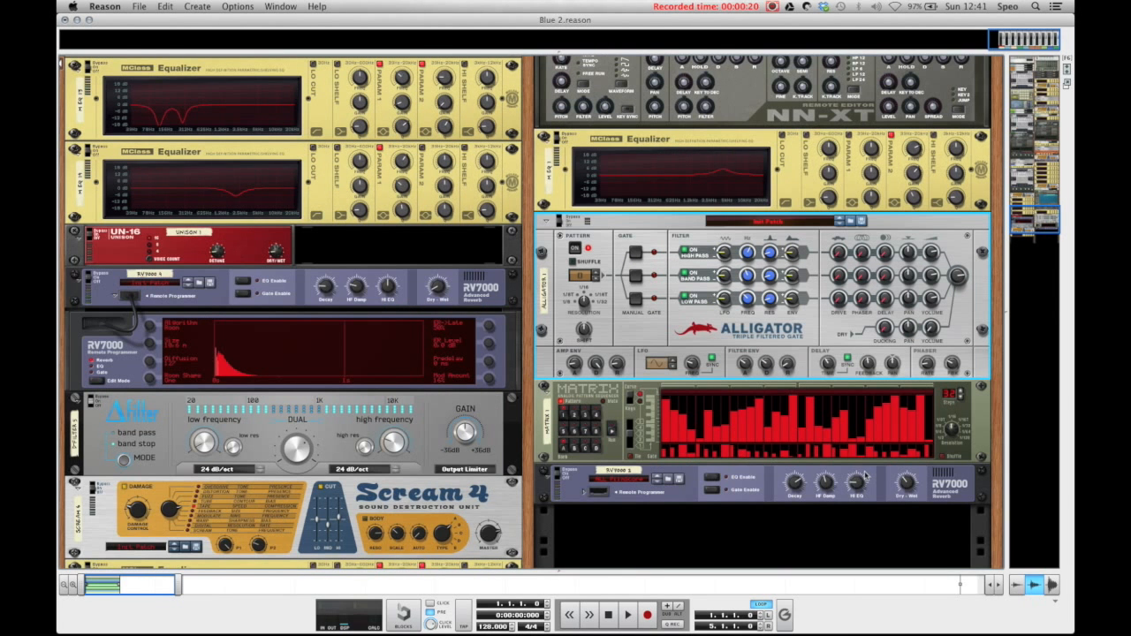
pyautogui.scroll(1, 590, 415)
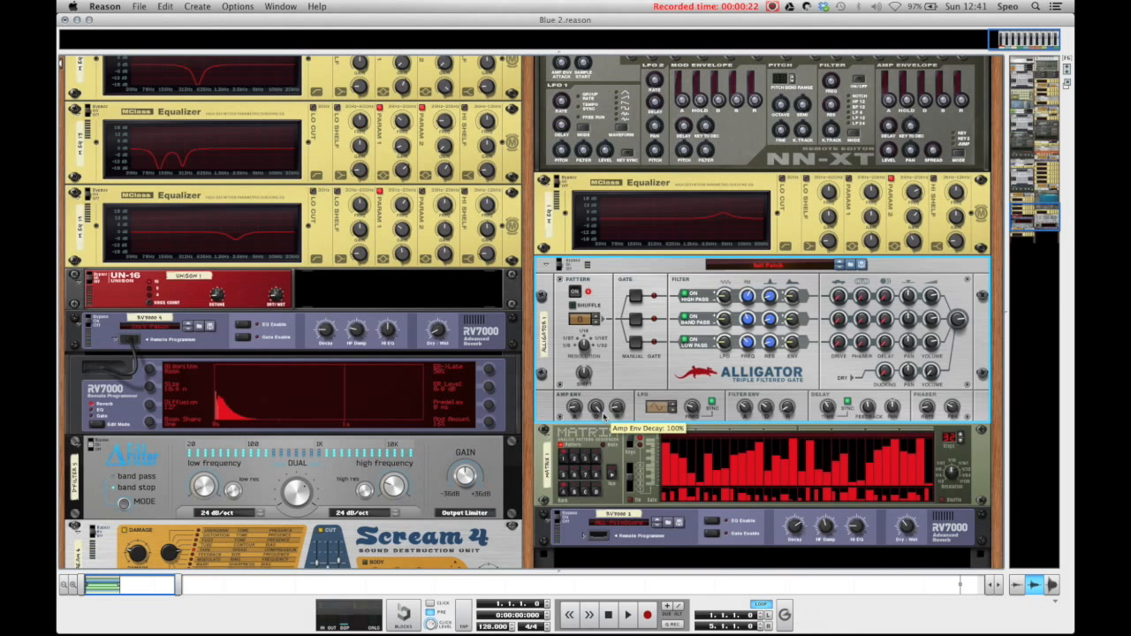
pyautogui.press('Delete')
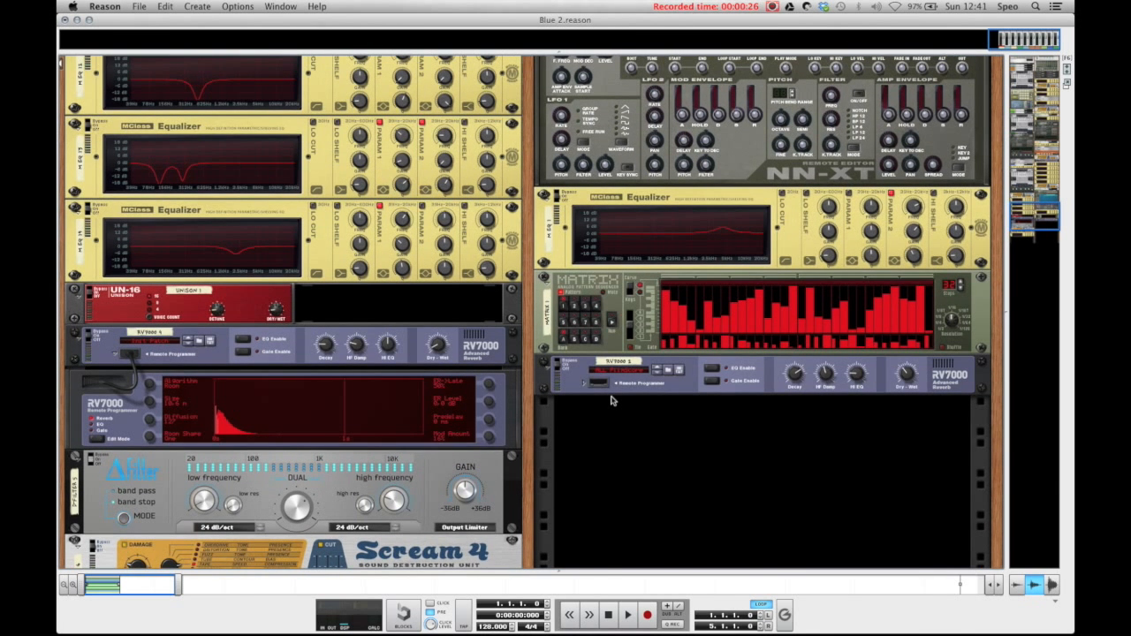
# Play the song with the NN-XT 1 channel soloed and examine its device chain through the equalizer, Matrix and RV7000 reverb
pyautogui.scroll(3, 609, 400)
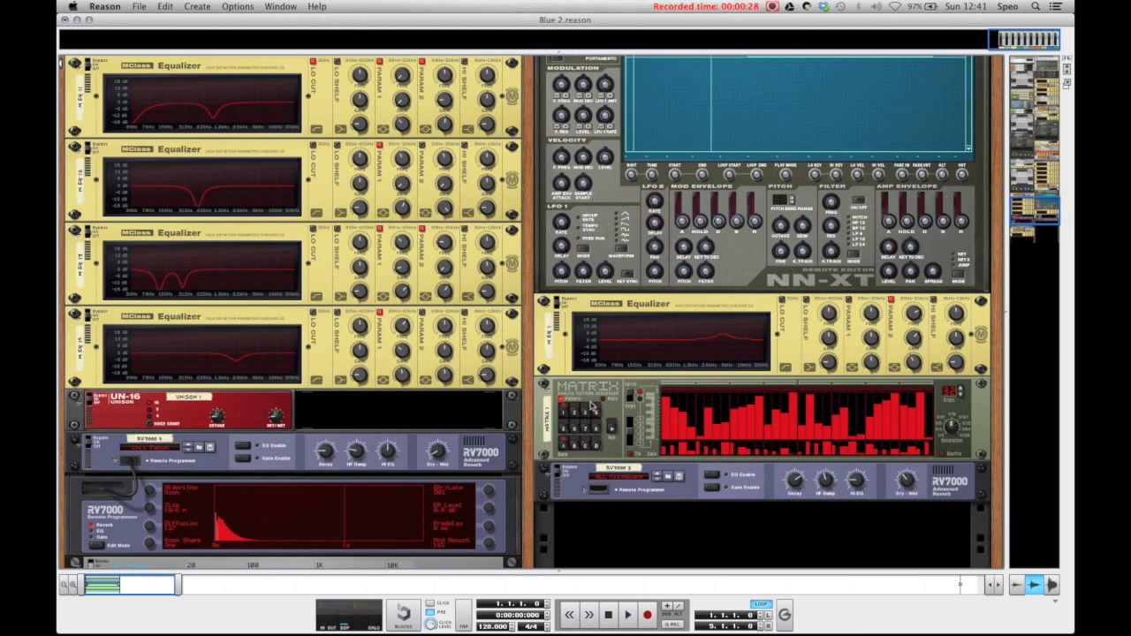
pyautogui.scroll(1, 595, 406)
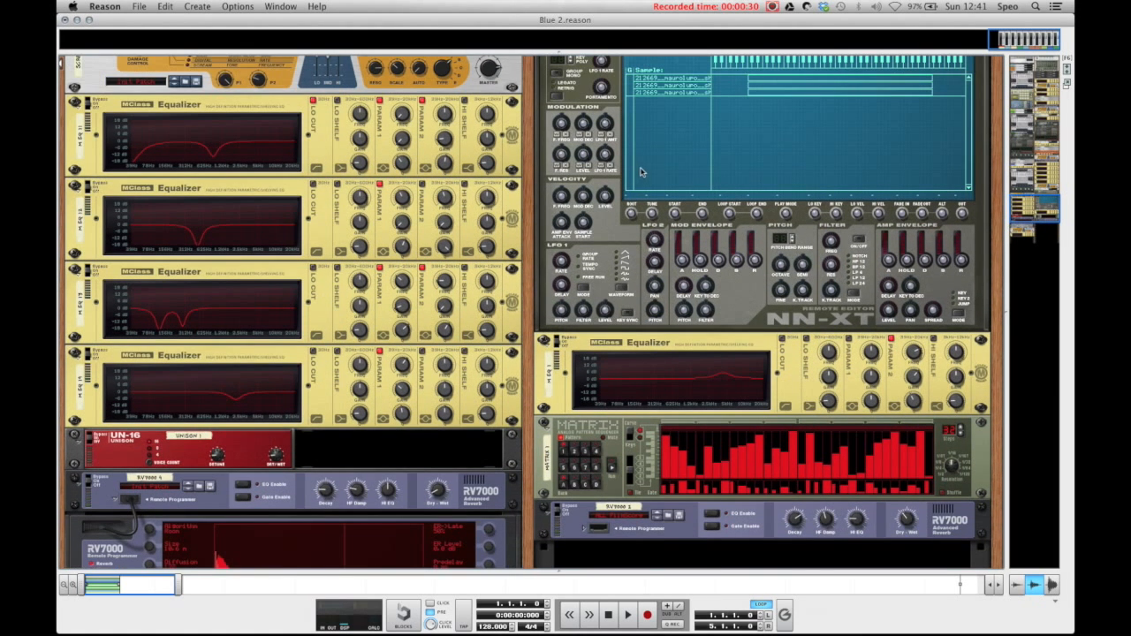
pyautogui.scroll(1, 642, 172)
pyautogui.scroll(1, 644, 190)
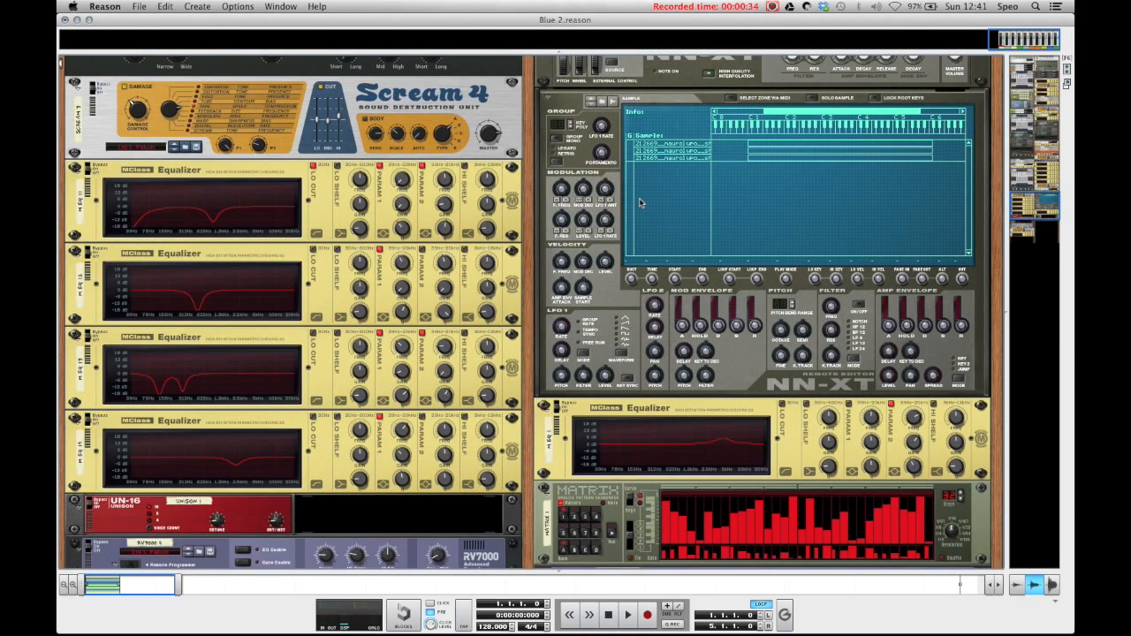
pyautogui.scroll(1, 641, 203)
pyautogui.scroll(4, 641, 204)
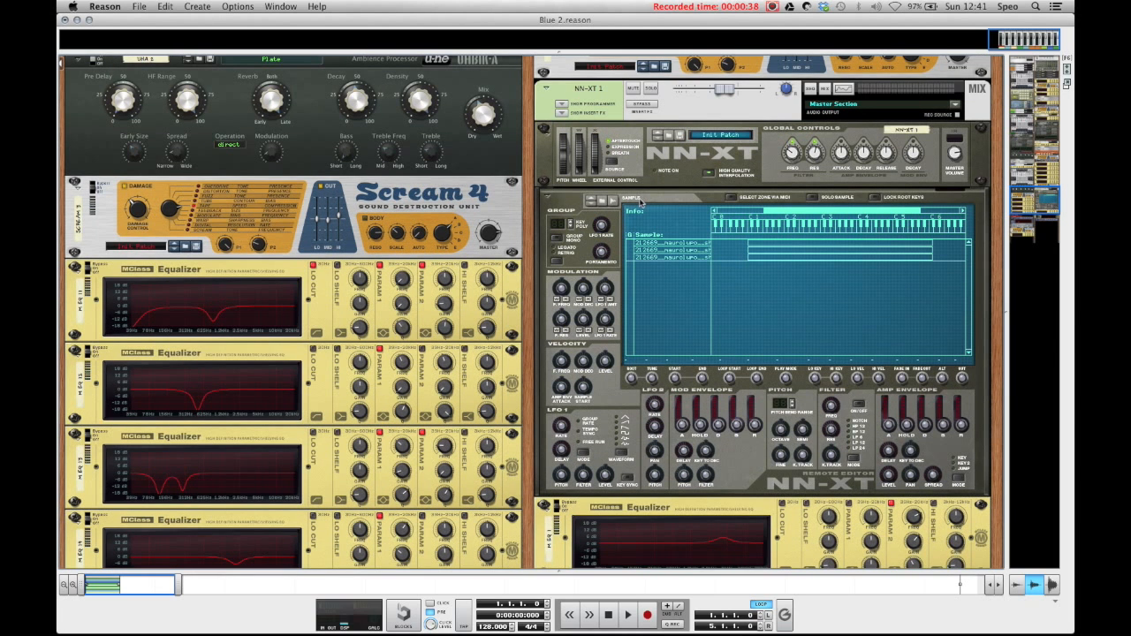
pyautogui.press('space')
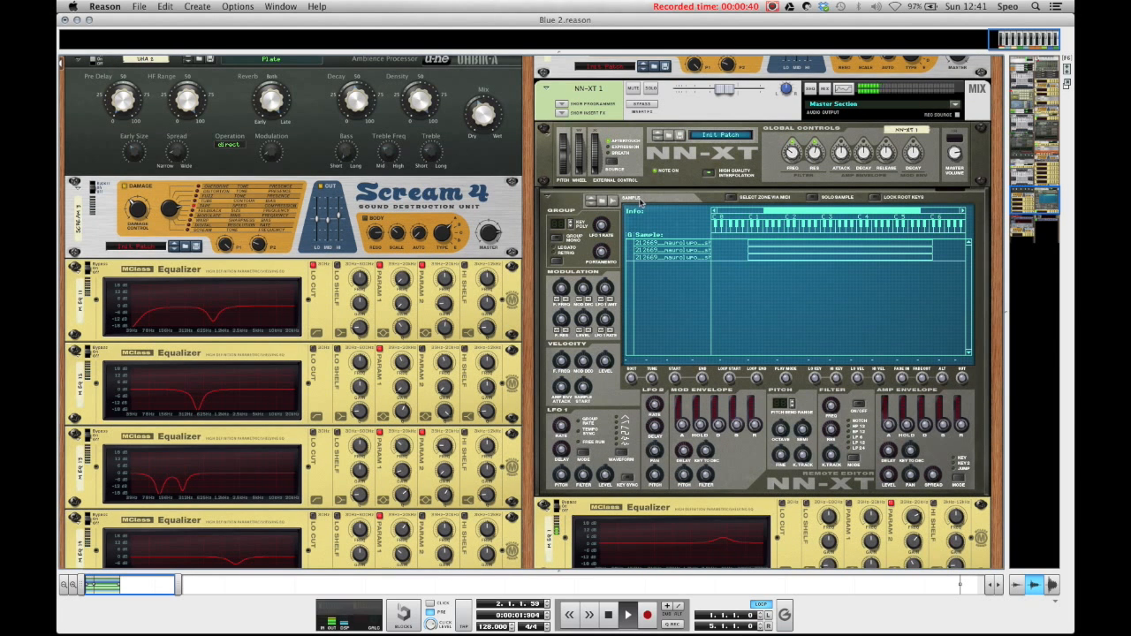
pyautogui.scroll(-9, 641, 202)
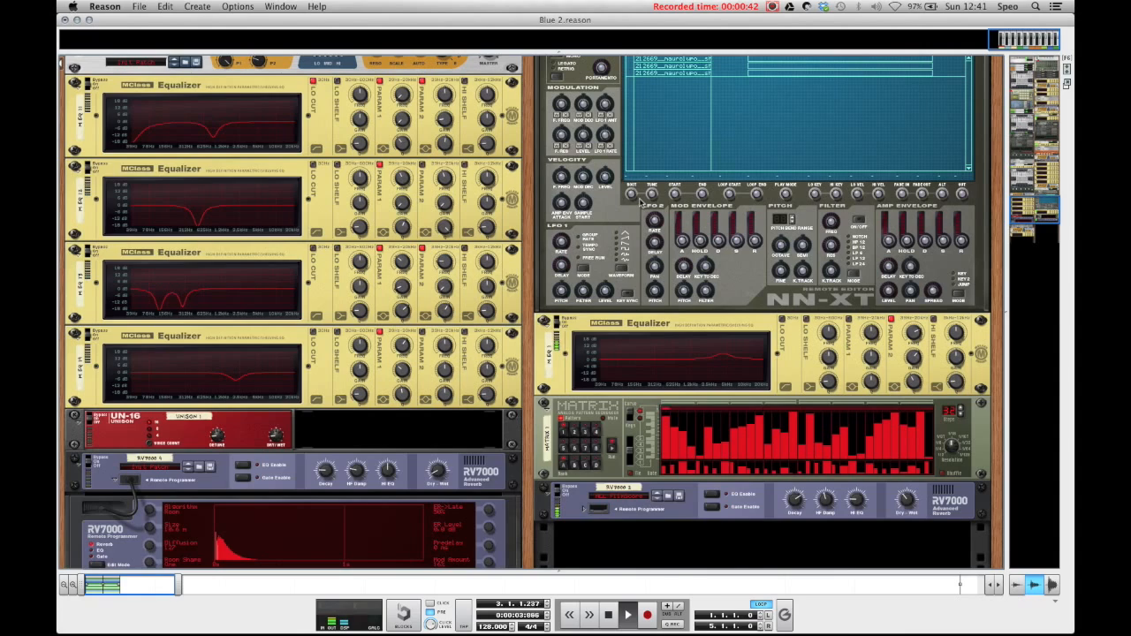
pyautogui.scroll(5, 642, 203)
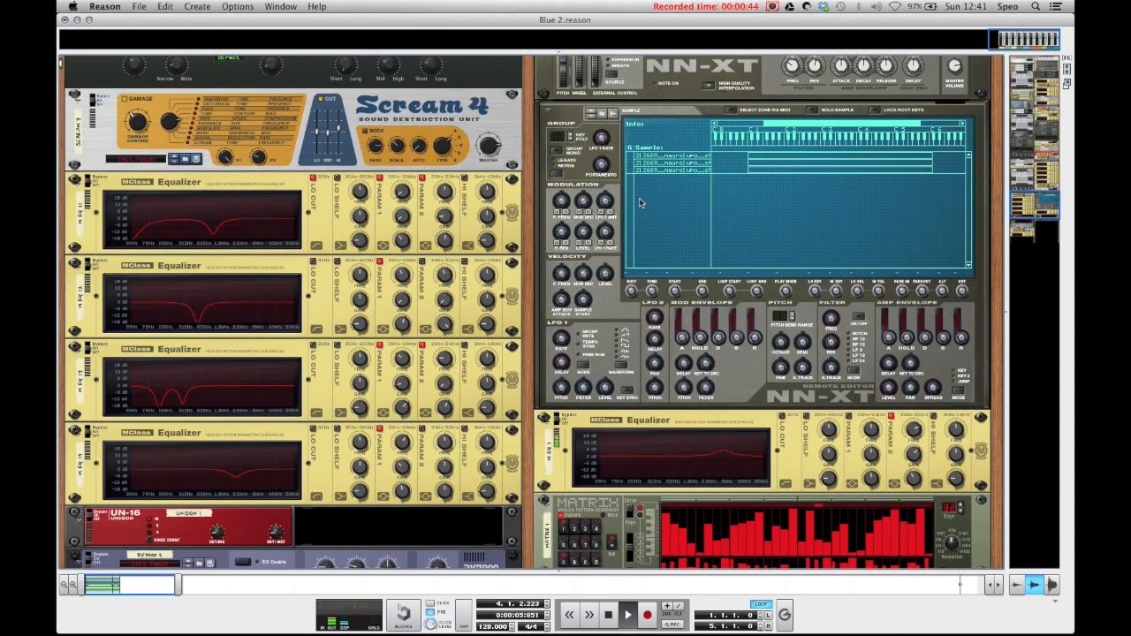
pyautogui.scroll(3, 642, 203)
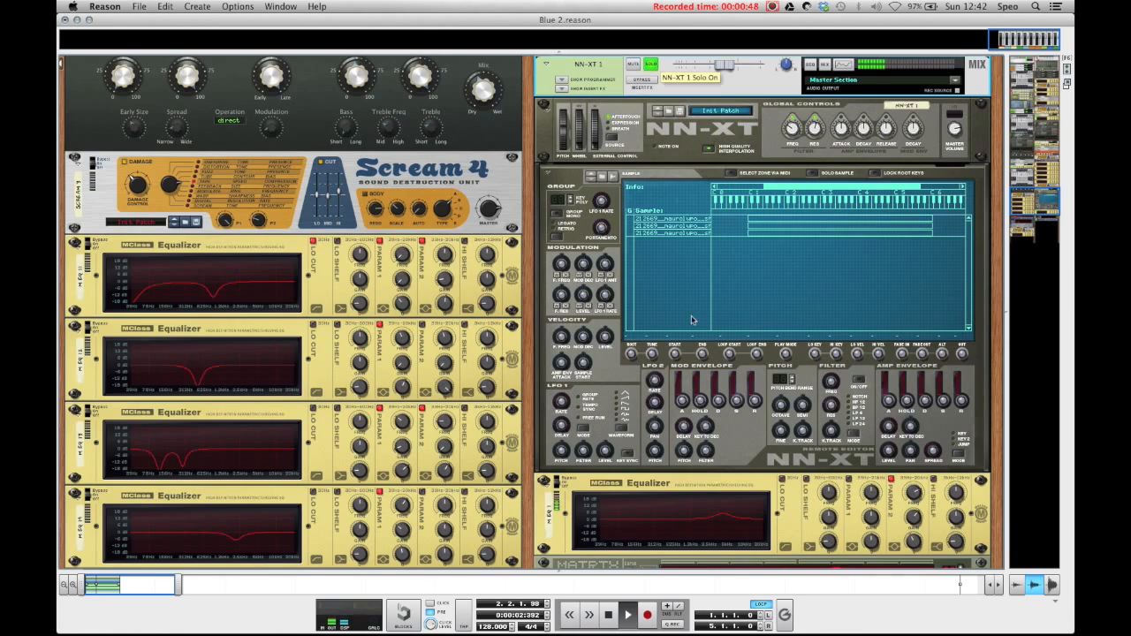
# Fill in the gates on every step of the Matrix pattern and turn off the solo on the NN-XT 1 channel
pyautogui.scroll(-10, 950, 409)
pyautogui.click(951, 408)
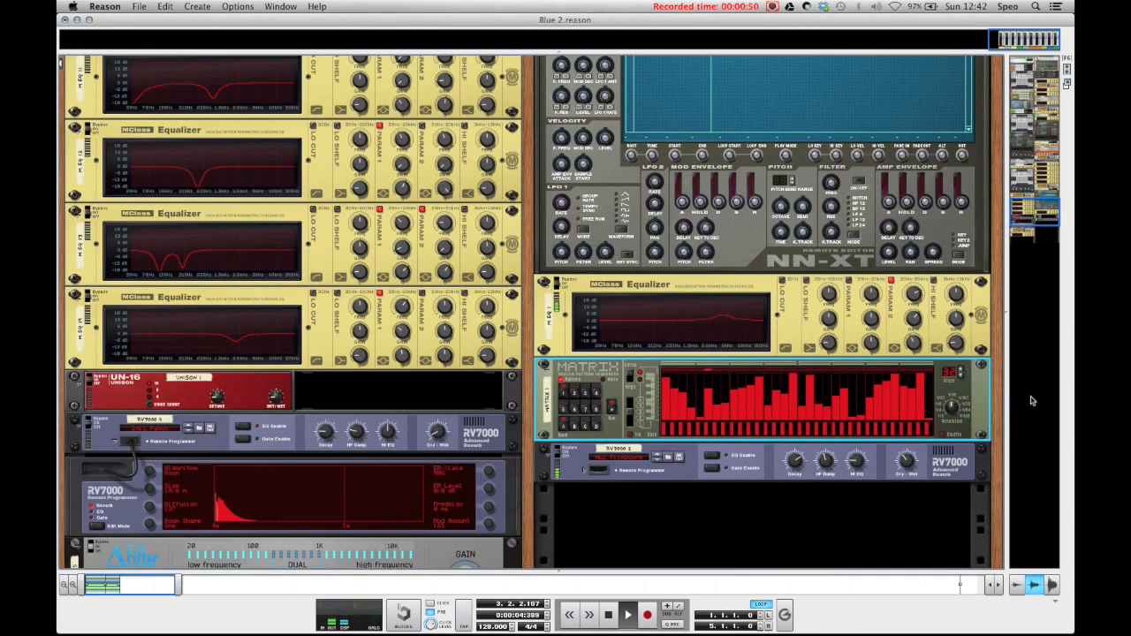
pyautogui.scroll(15, 552, 396)
pyautogui.click(655, 361)
pyautogui.scroll(-5, 661, 369)
pyautogui.scroll(-2, 661, 369)
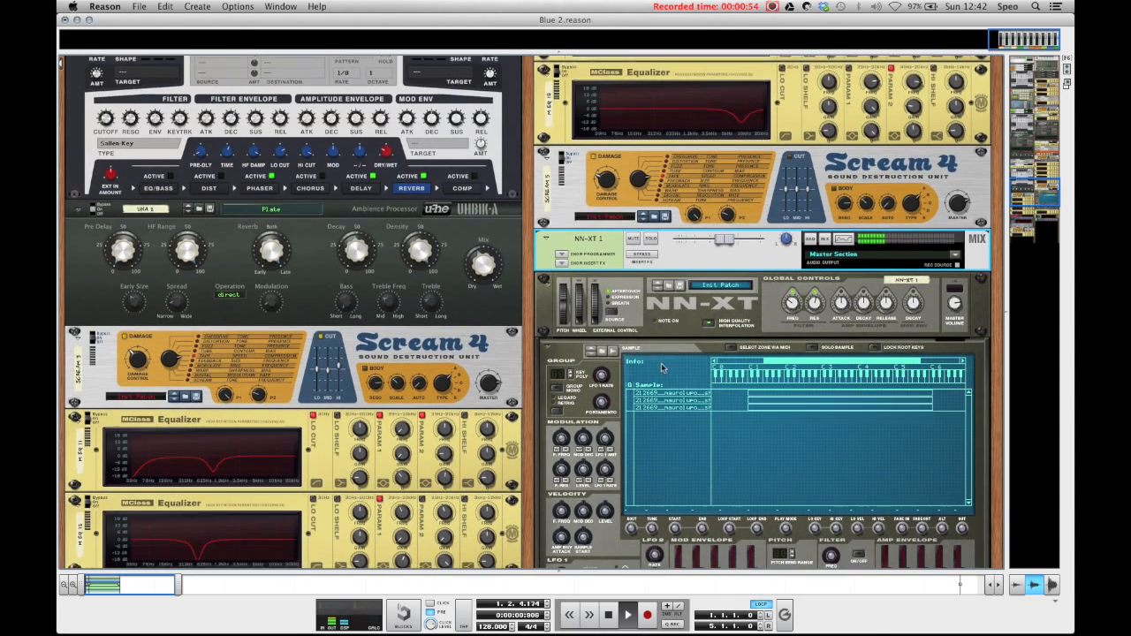
# Stop playback and review the NN-XT, its equalizer and the Matrix pattern in the finished rack
pyautogui.scroll(-2, 661, 366)
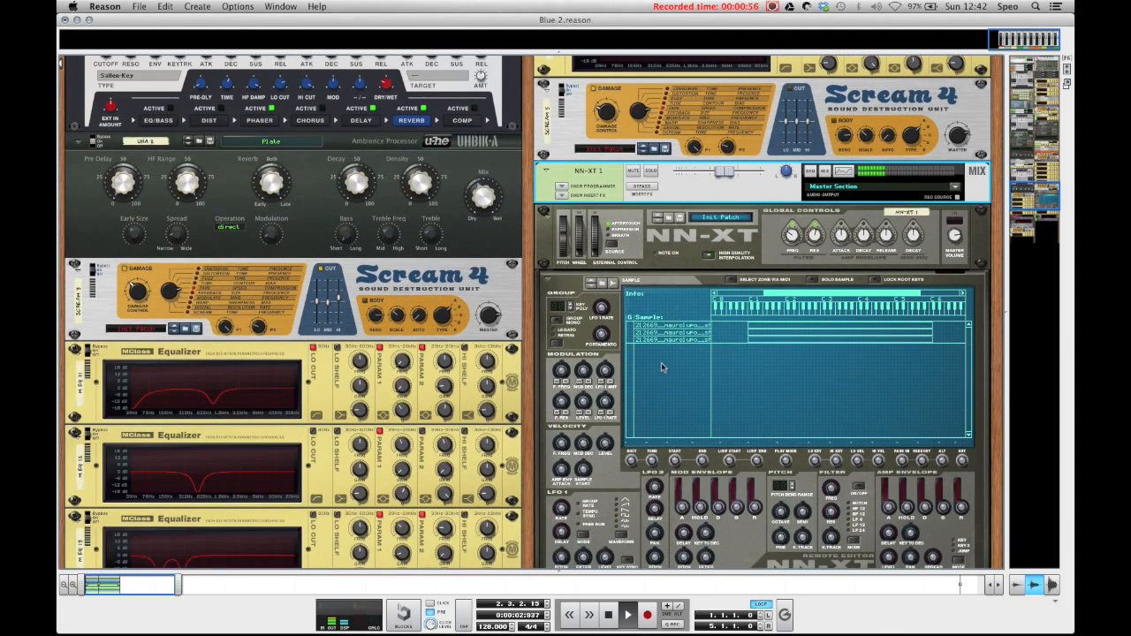
pyautogui.press('space')
pyautogui.scroll(-6, 660, 364)
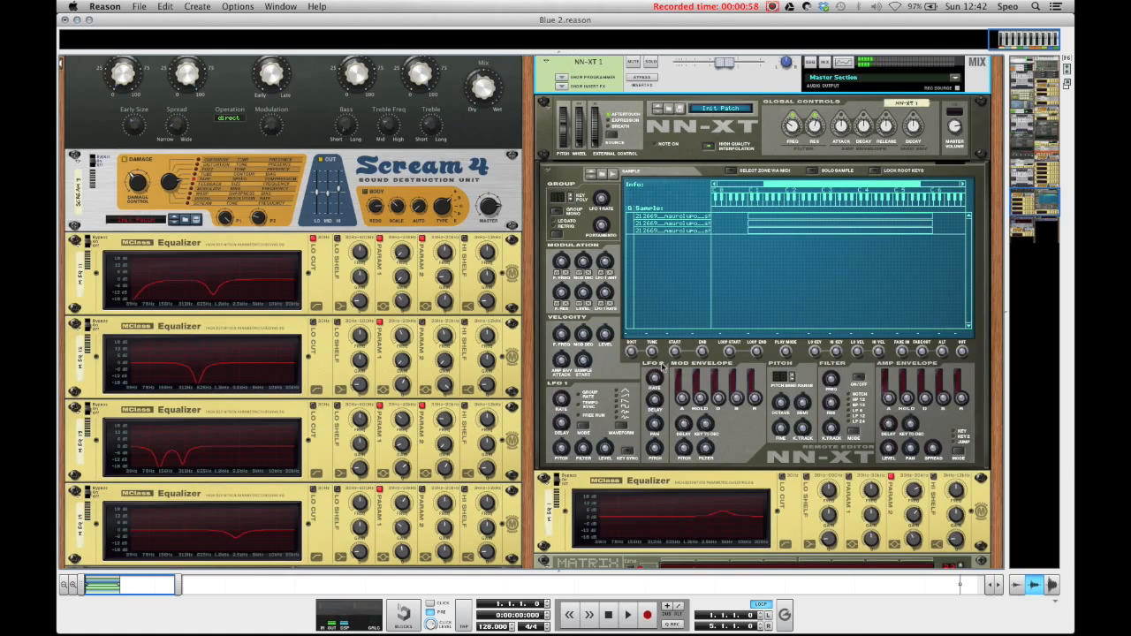
pyautogui.scroll(-2, 661, 368)
pyautogui.scroll(-2, 661, 366)
pyautogui.scroll(-2, 654, 535)
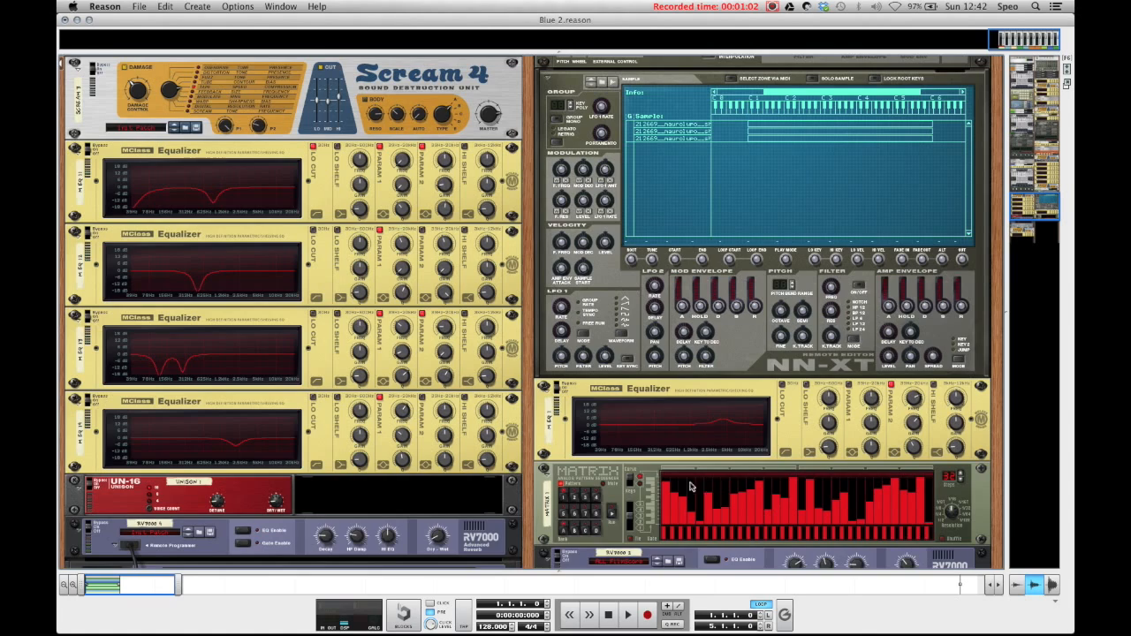
pyautogui.scroll(2, 685, 479)
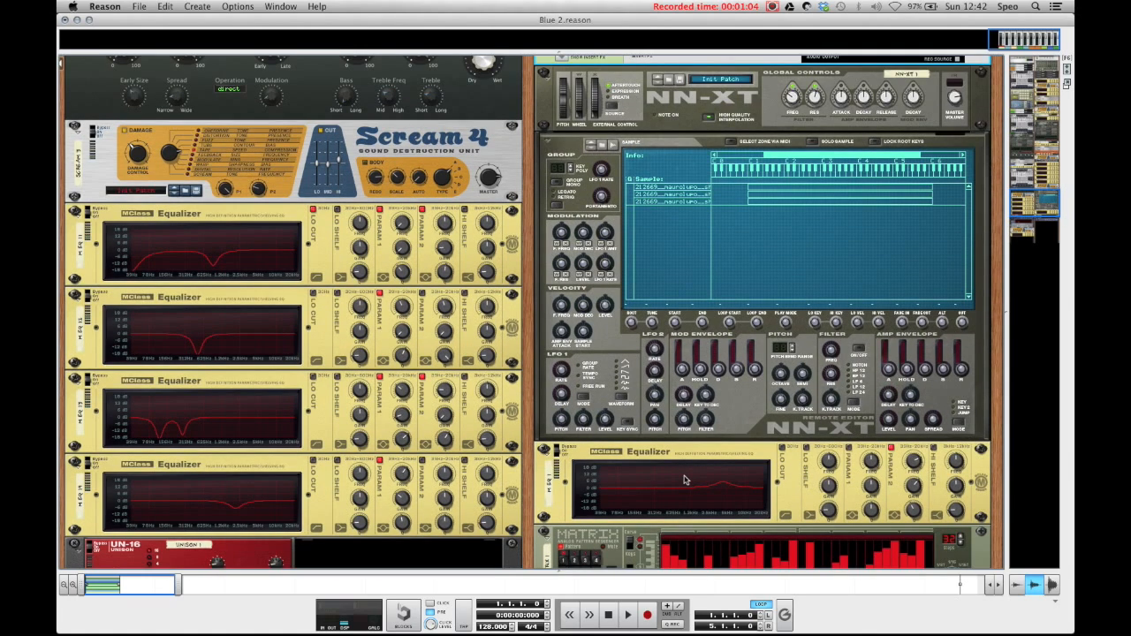
pyautogui.scroll(6, 685, 480)
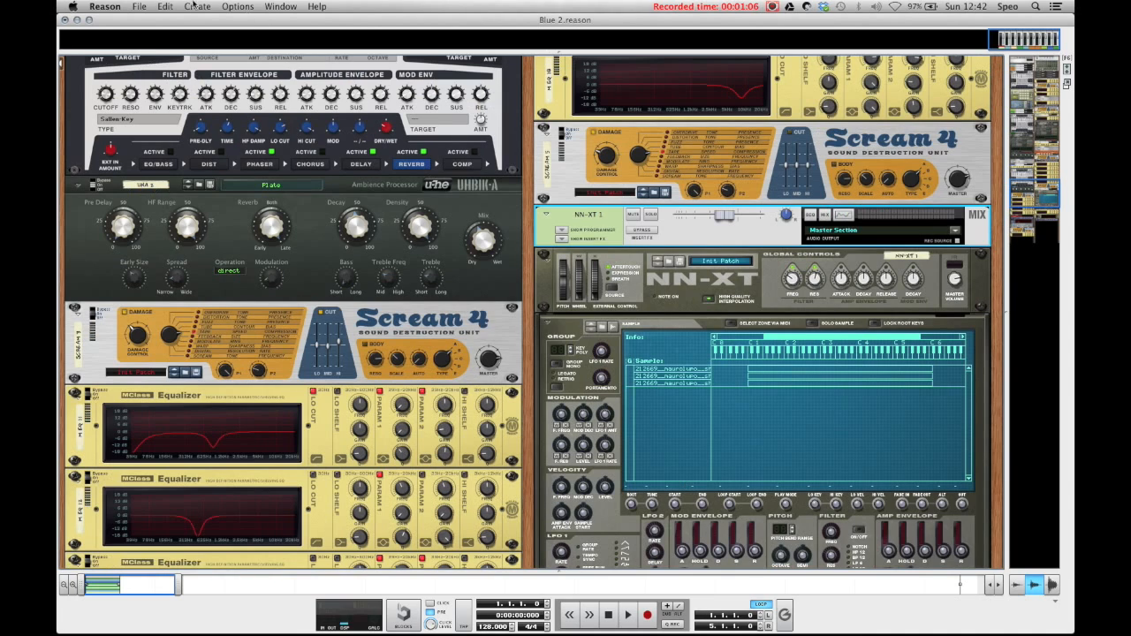
# Create a new song and connect the Master Section's control room output to the hardware interface's second audio output pair
pyautogui.click(139, 7)
pyautogui.click(148, 20)
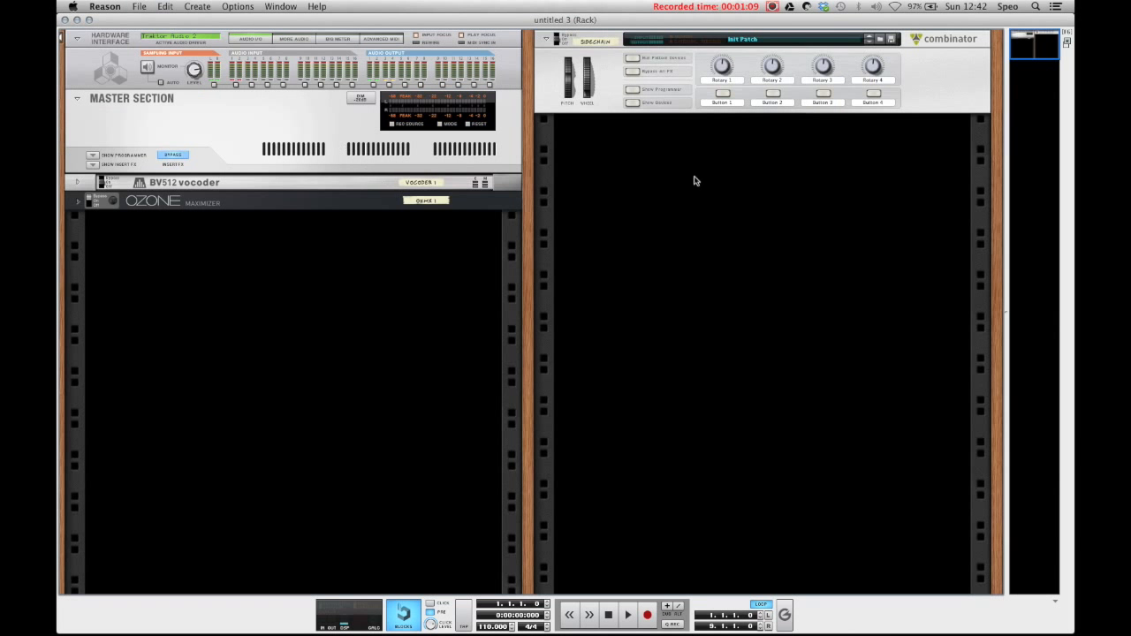
pyautogui.click(298, 137)
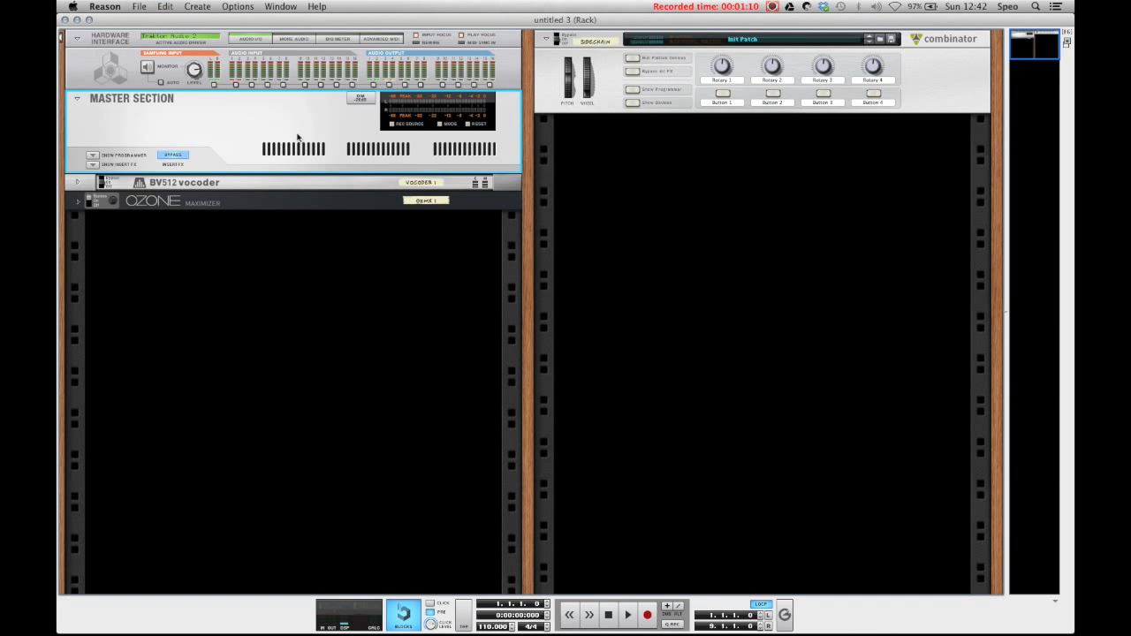
pyautogui.press('Tab')
pyautogui.moveTo(449, 153); pyautogui.dragTo(378, 64)
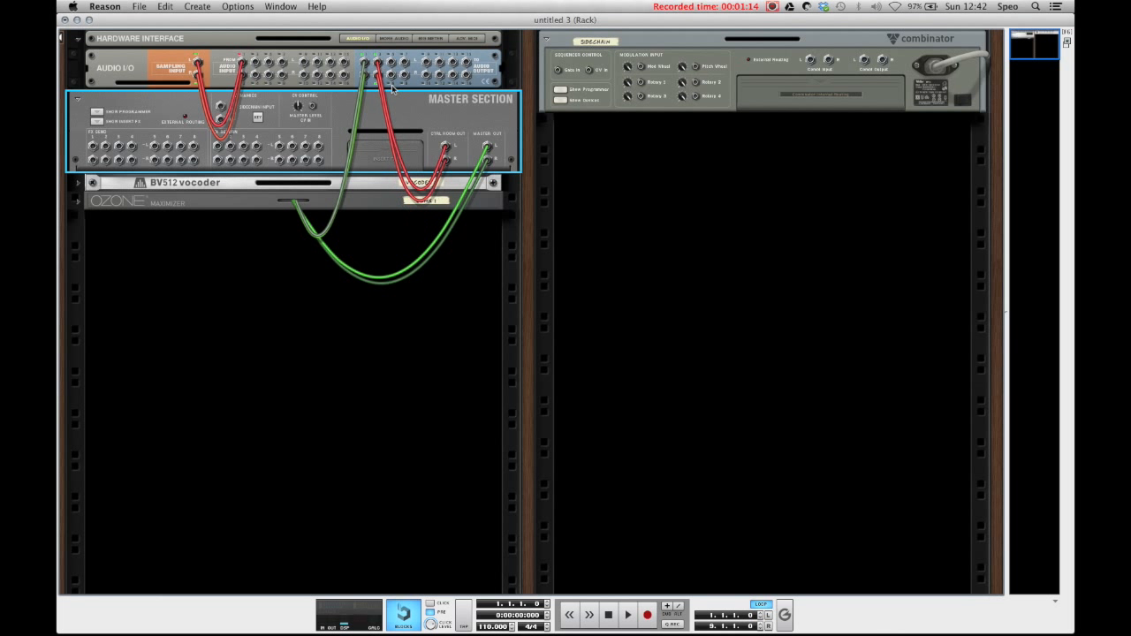
pyautogui.press('Tab')
# Add an NN-XT sampler to the empty rack space below the Combinator
pyautogui.click(655, 202)
pyautogui.rightClick(650, 214)
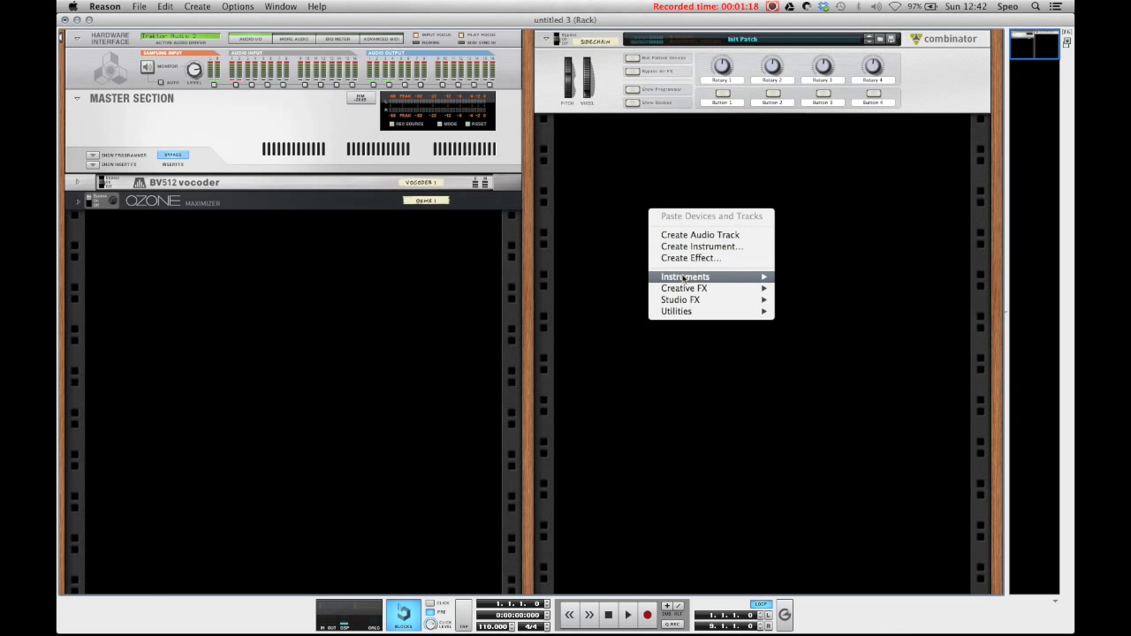
pyautogui.moveTo(684, 277)
pyautogui.click(855, 376)
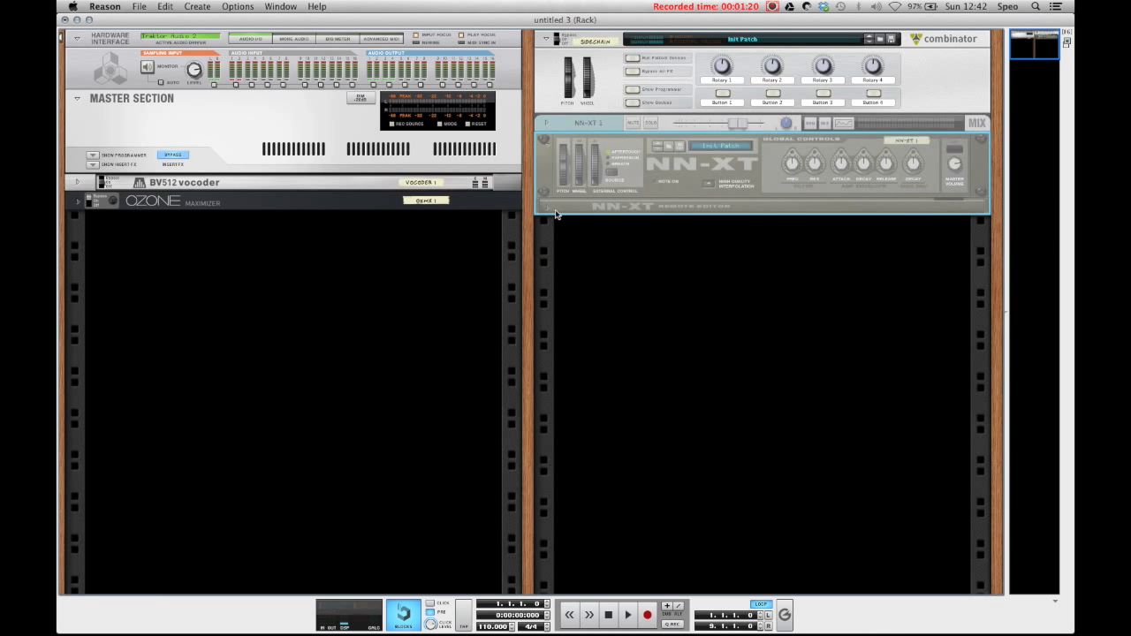
# Open the NN-XT remote editor and load the sample 212669__maurolupo__shireau.mp3 from the Desktop
pyautogui.click(603, 210)
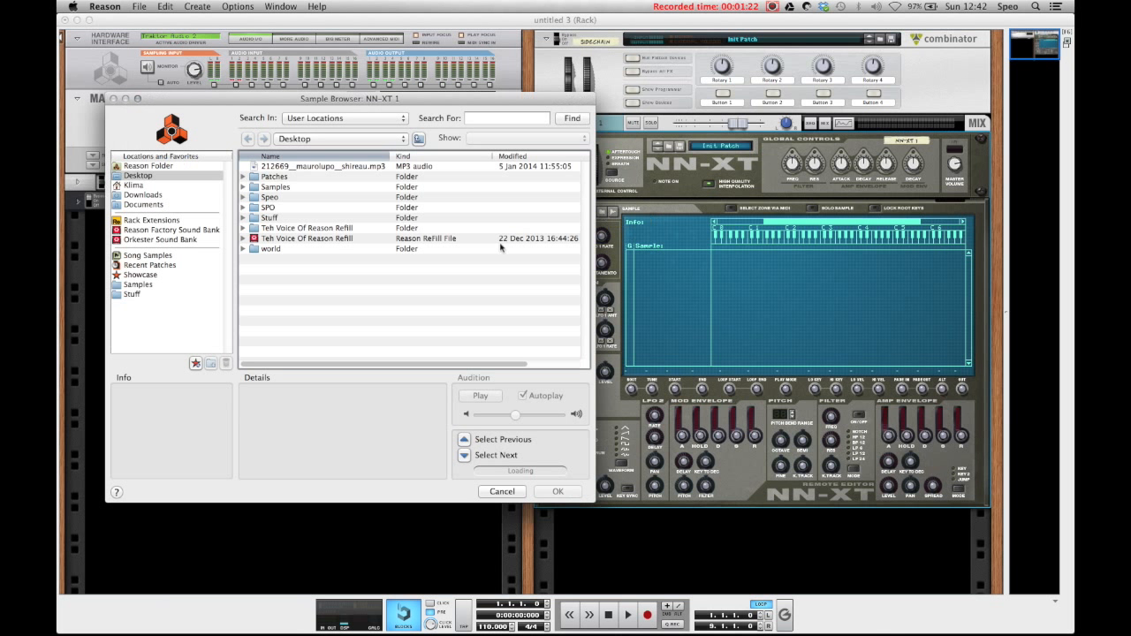
pyautogui.click(357, 167)
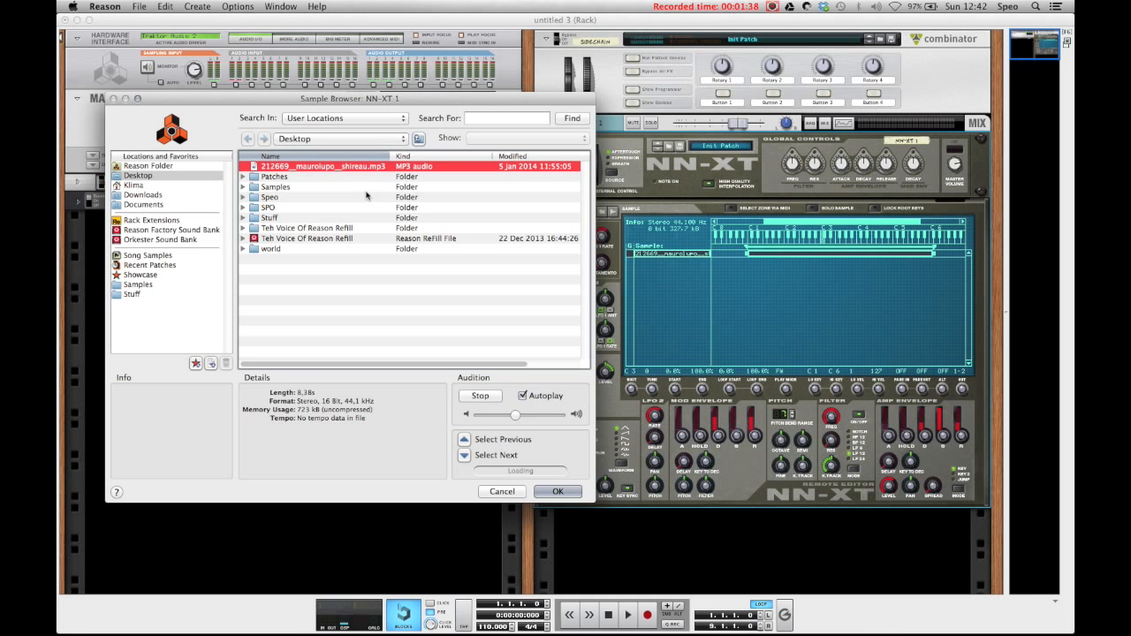
pyautogui.press('Return')
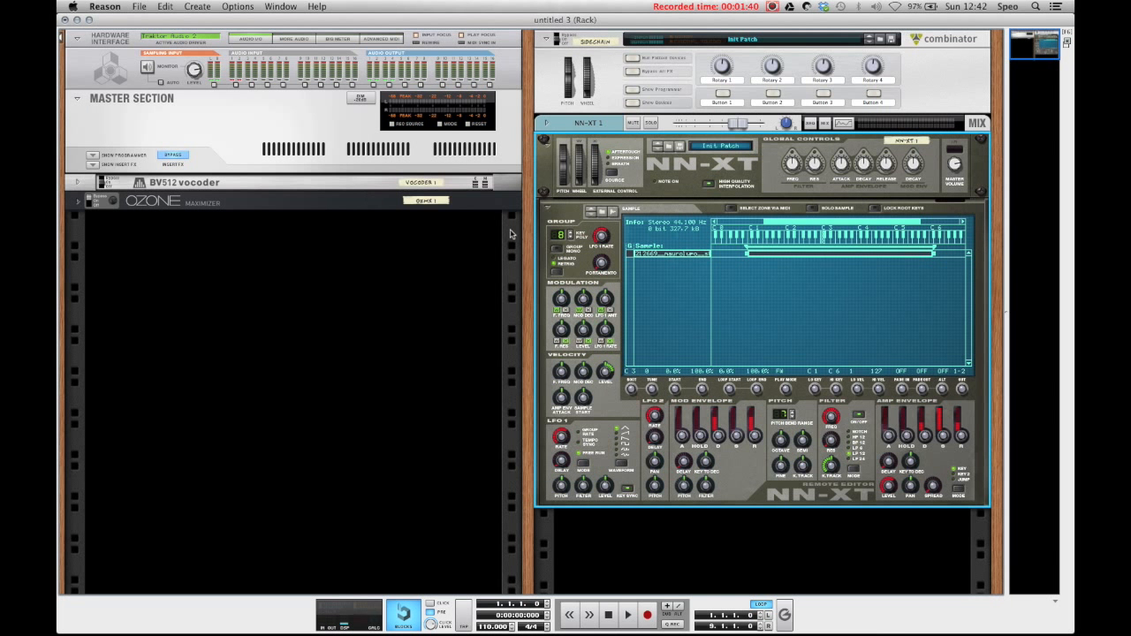
# Move the sample start to about 13.2% and set the sample's root note from pitch detection
pyautogui.scroll(-1, 628, 279)
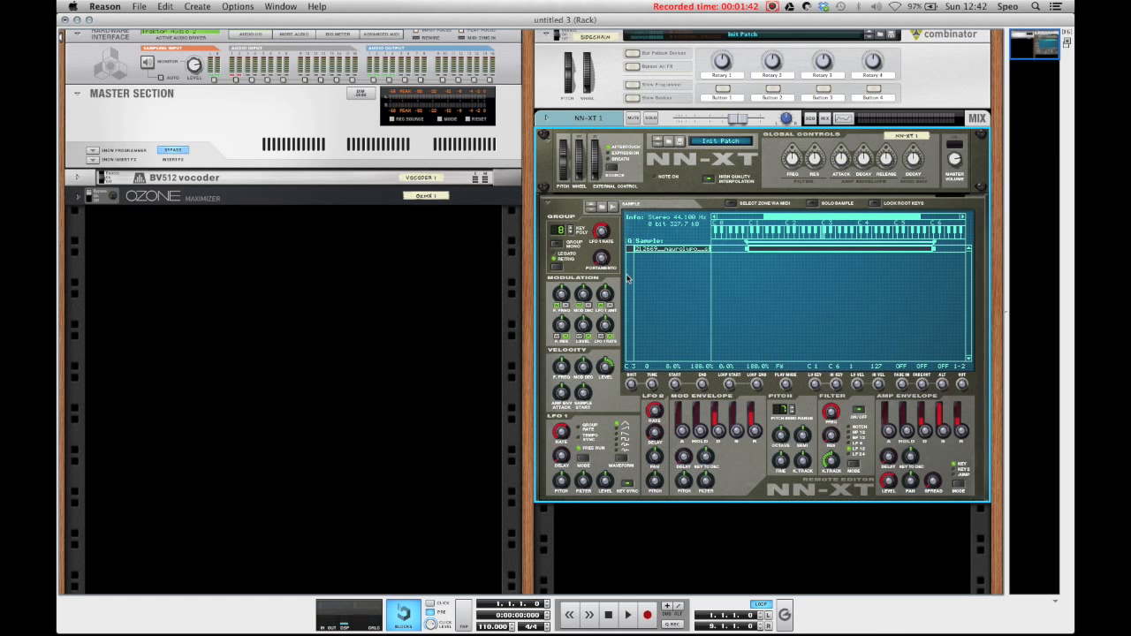
pyautogui.scroll(-2, 640, 300)
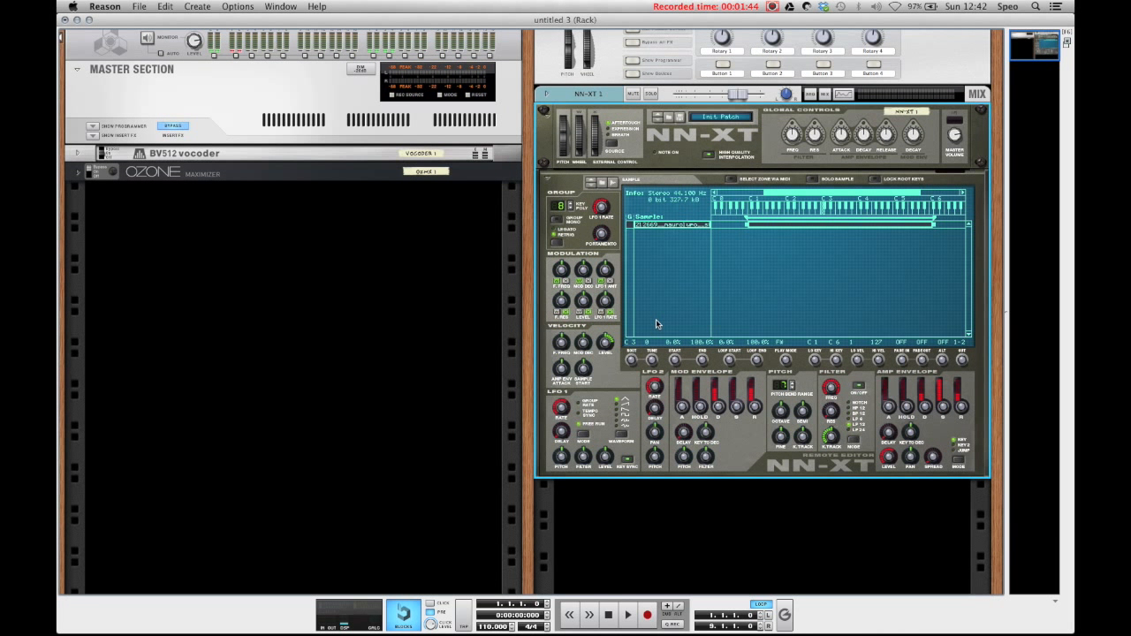
pyautogui.moveTo(676, 364); pyautogui.dragTo(677, 347)
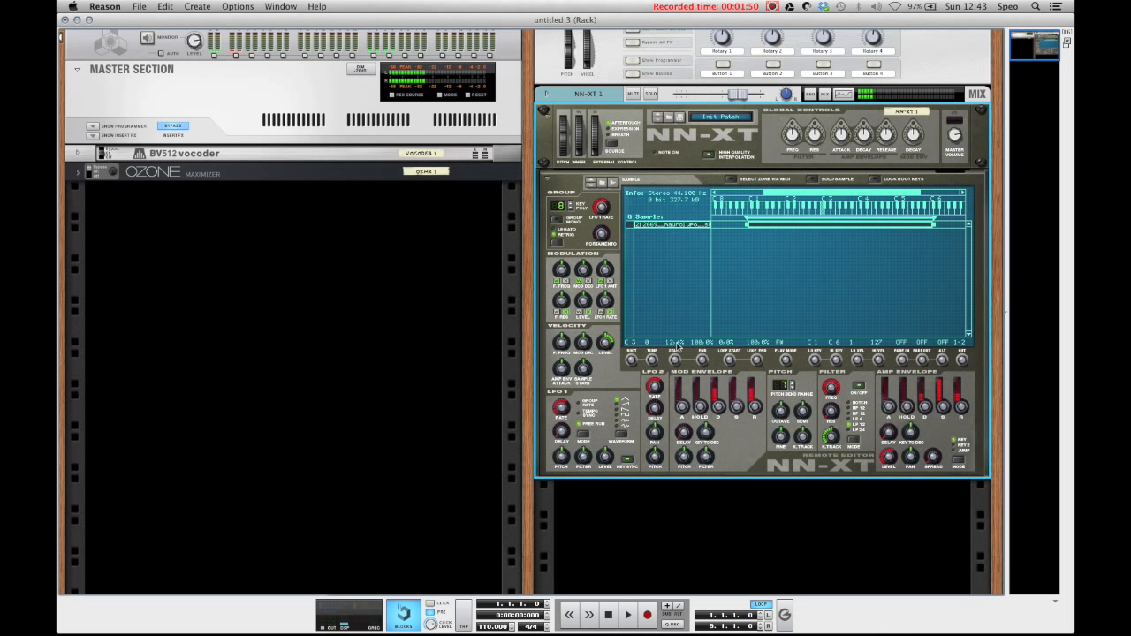
pyautogui.moveTo(677, 355); pyautogui.dragTo(675, 360)
pyautogui.moveTo(677, 359)
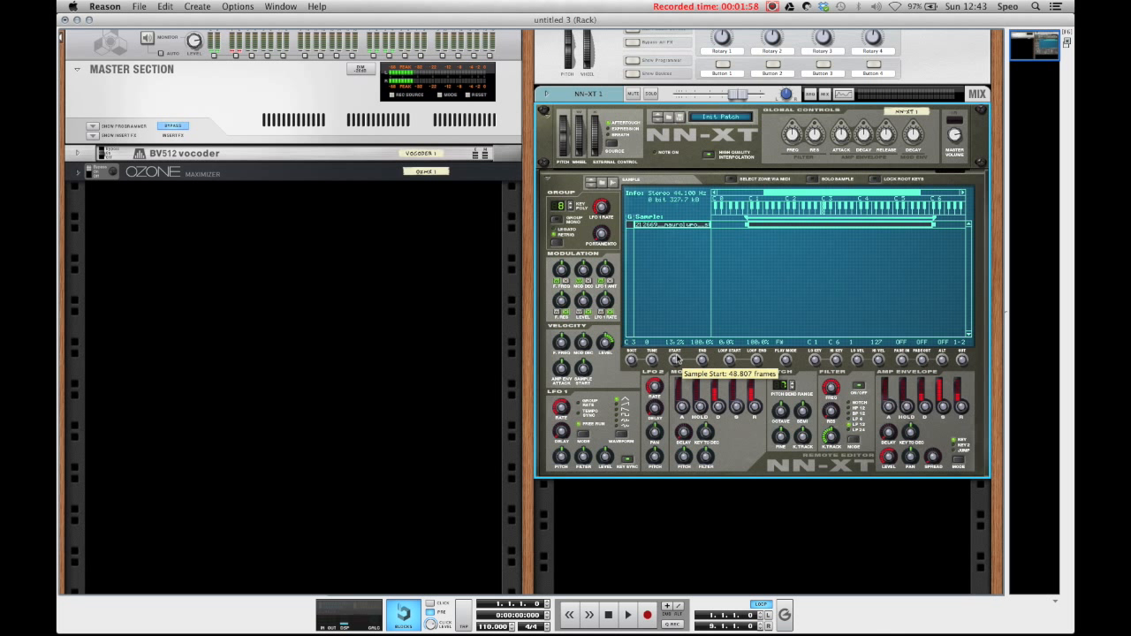
pyautogui.rightClick(658, 228)
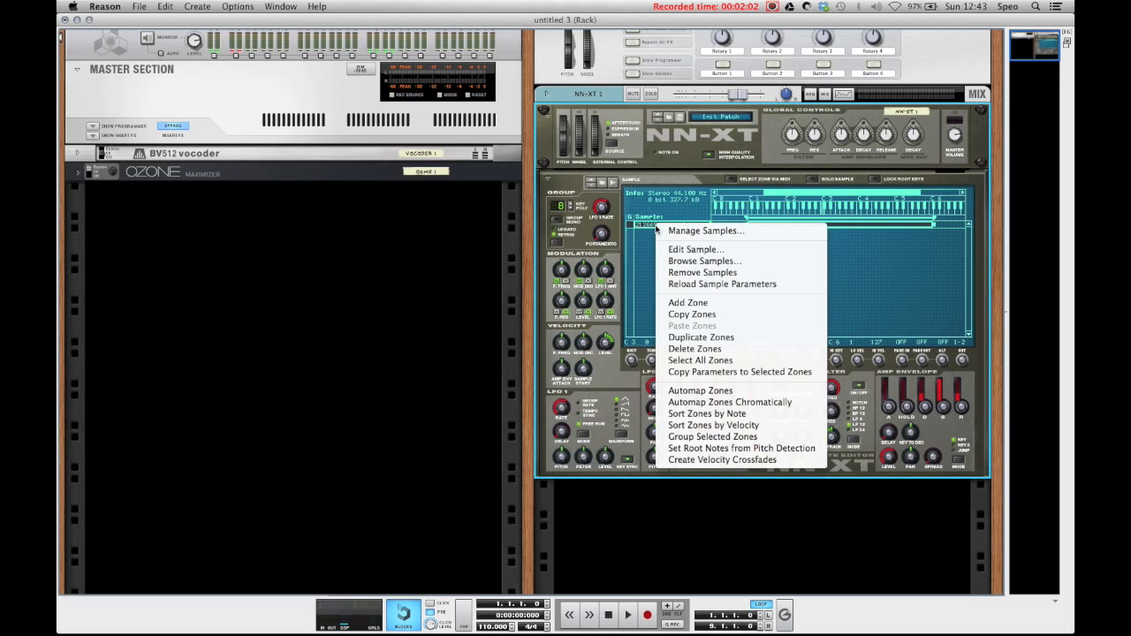
pyautogui.click(684, 449)
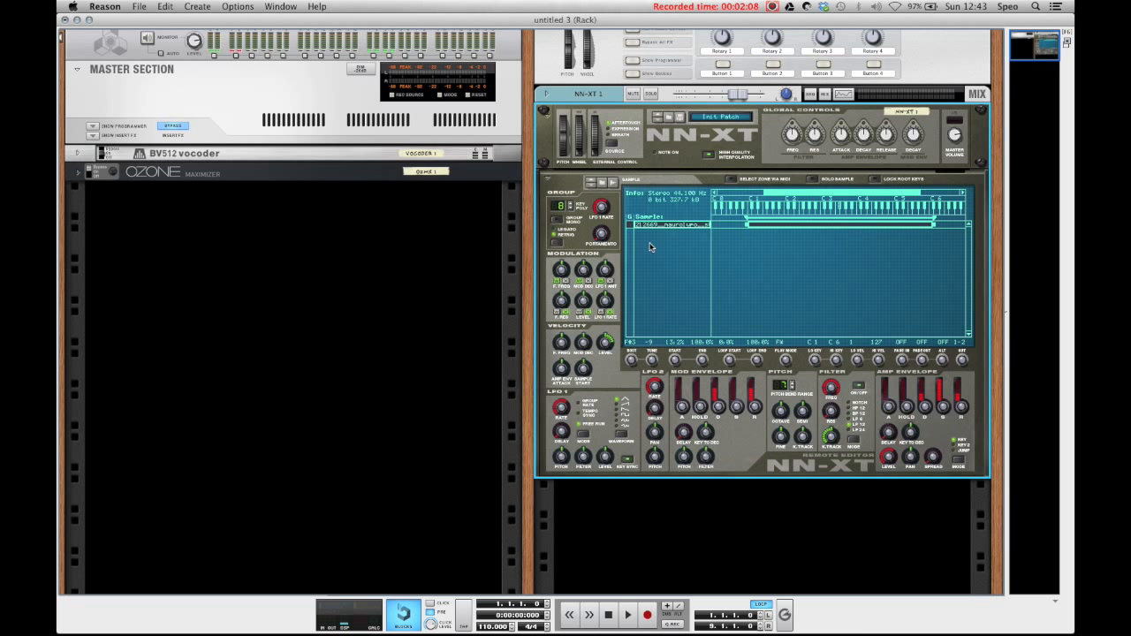
# Add a Matrix Pattern Sequencer to the NN-XT
pyautogui.rightClick(669, 166)
pyautogui.moveTo(695, 185)
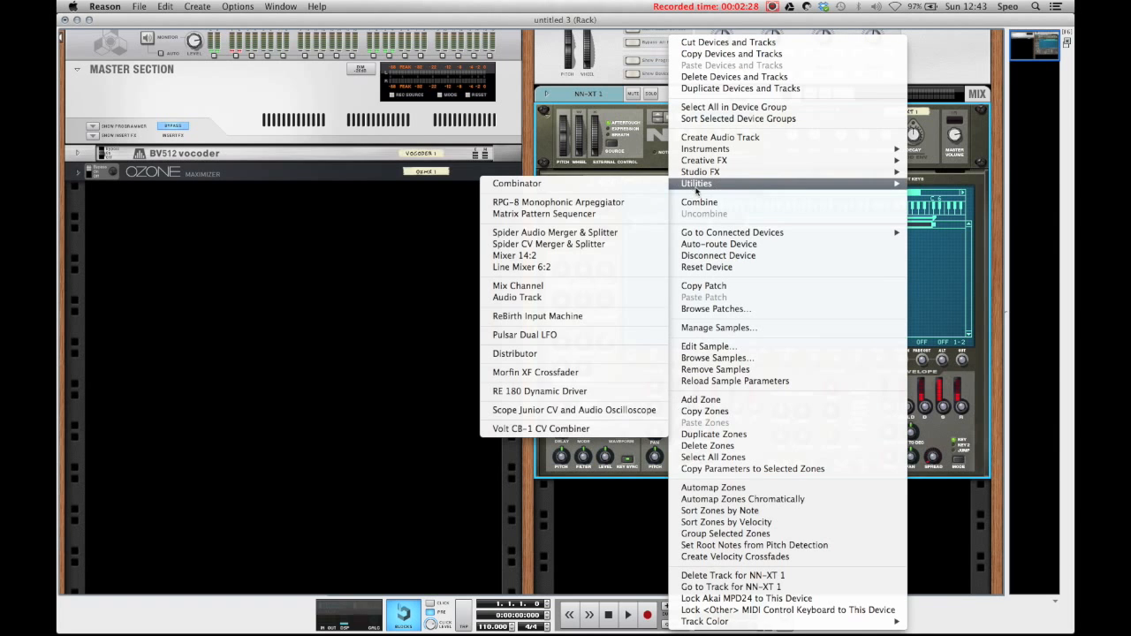
pyautogui.click(541, 214)
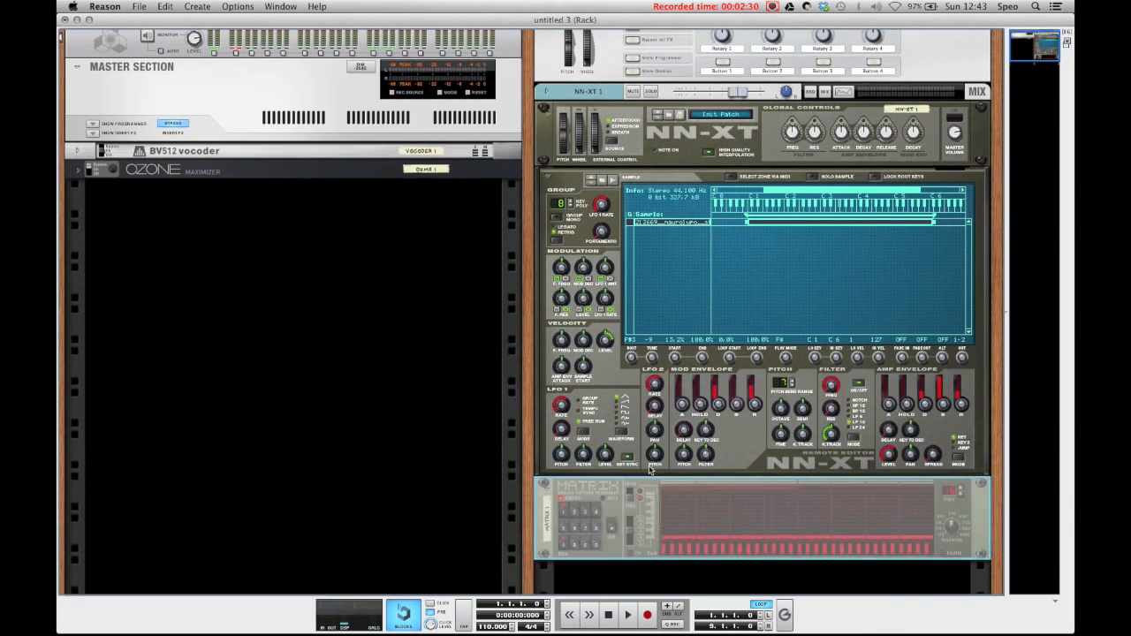
# Patch the Matrix's Gate CV output to the NN-XT's Master Volume modulation input on the back of the rack
pyautogui.press('Tab')
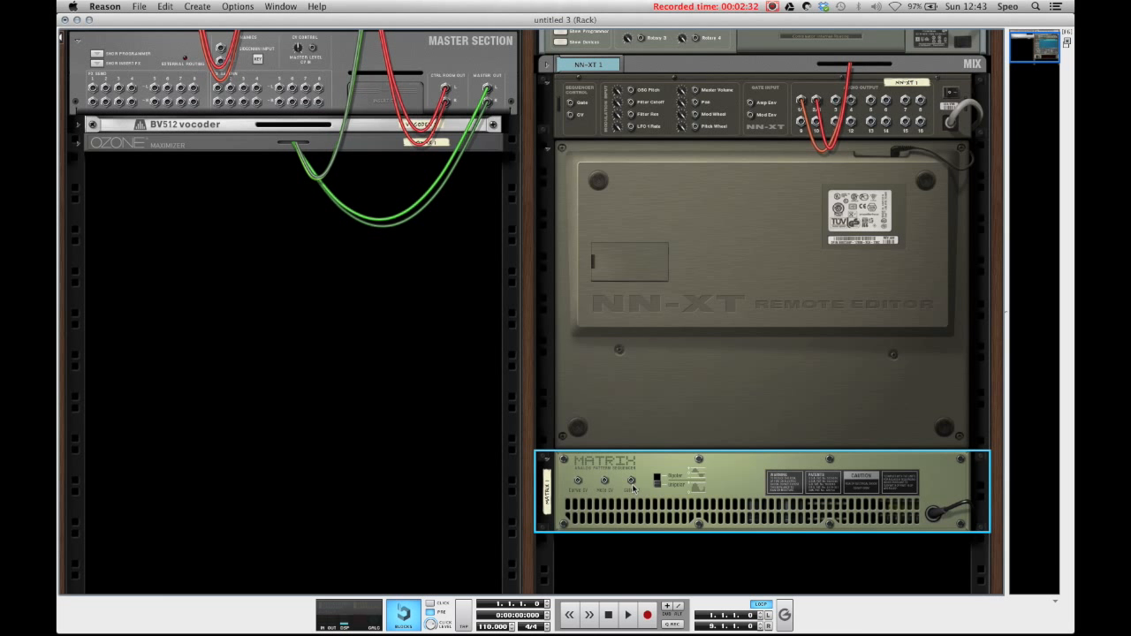
pyautogui.moveTo(631, 482); pyautogui.dragTo(697, 91)
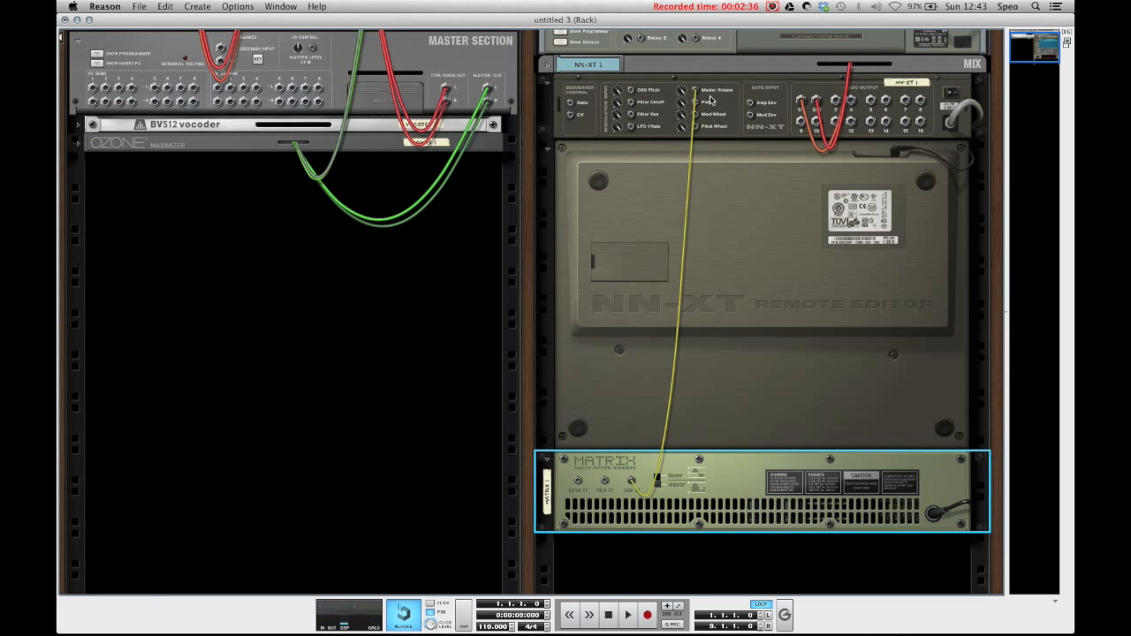
pyautogui.press('Tab')
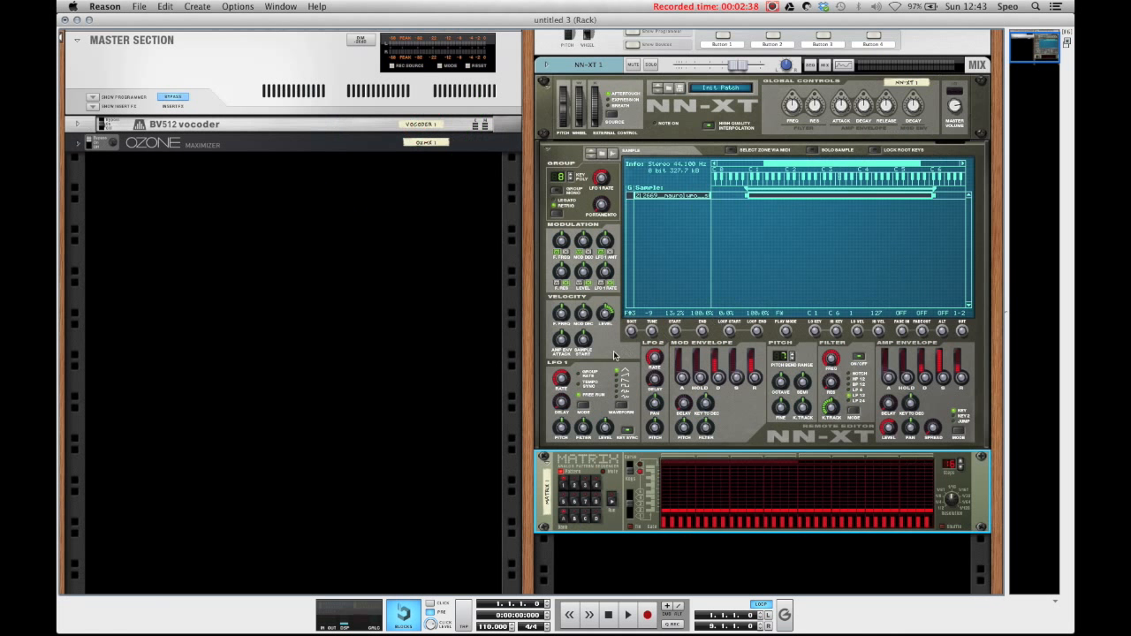
# Select the NN-XT 1 track to receive keyboard input, audition the sampler over playback, and check its rear cabling
pyautogui.press('F7')
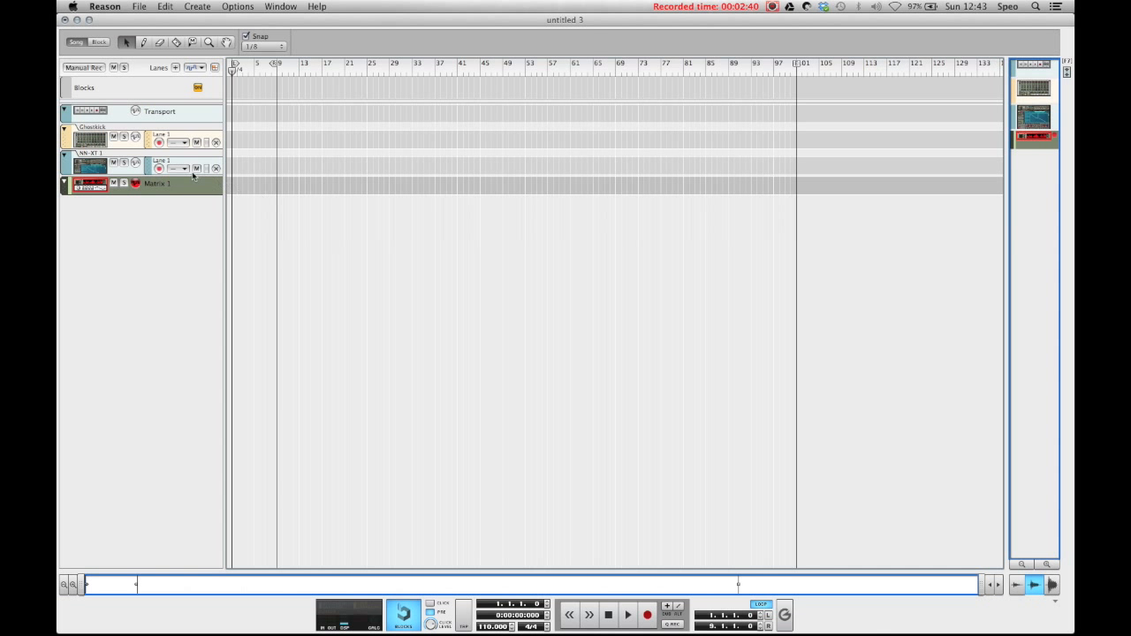
pyautogui.click(161, 168)
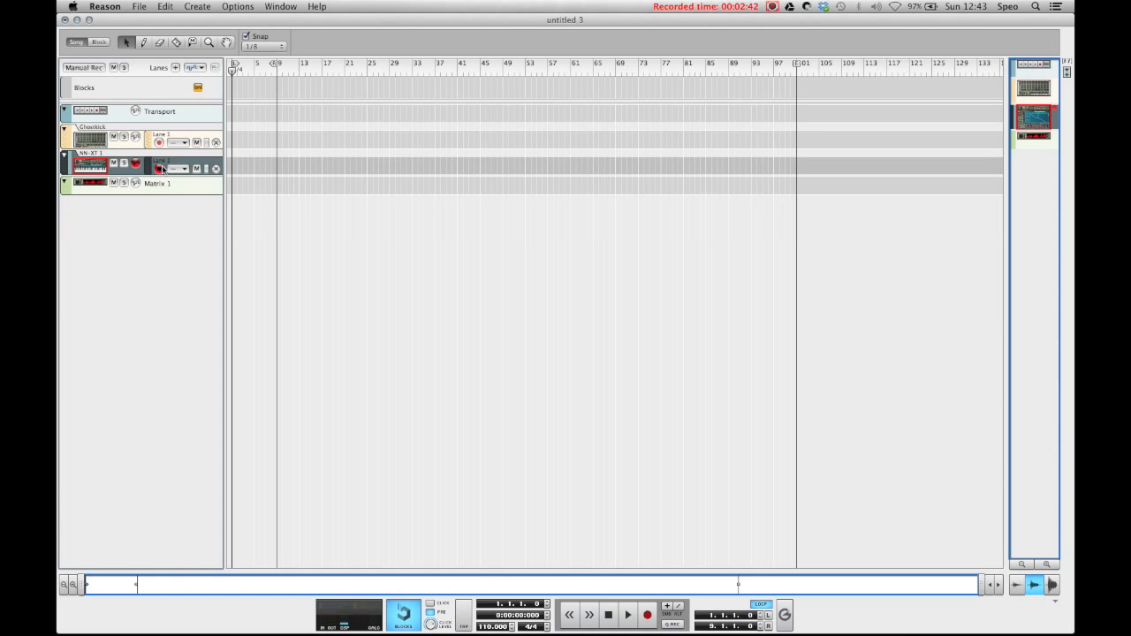
pyautogui.press('F7')
pyautogui.press('space')
pyautogui.scroll(1, 207, 188)
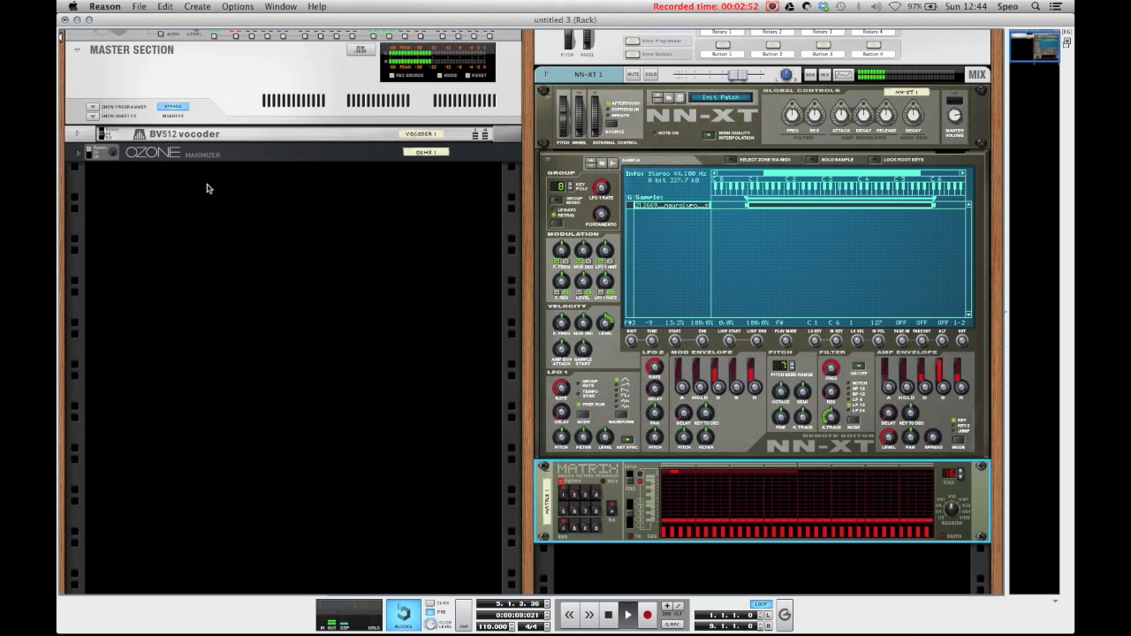
pyautogui.press('space')
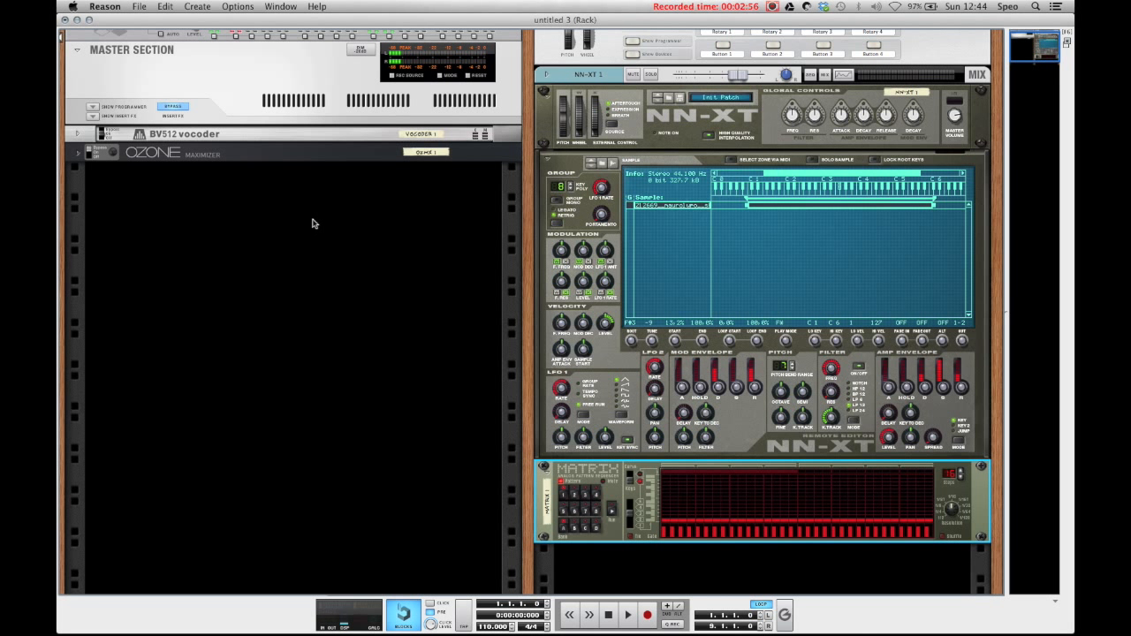
pyautogui.press('Tab')
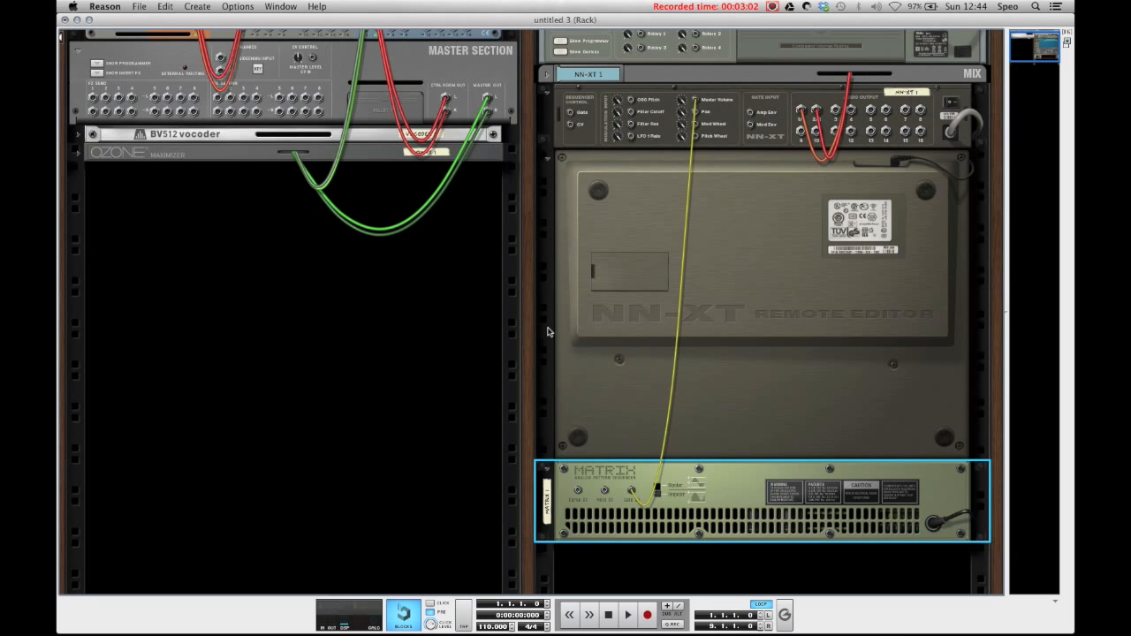
pyautogui.press('Tab')
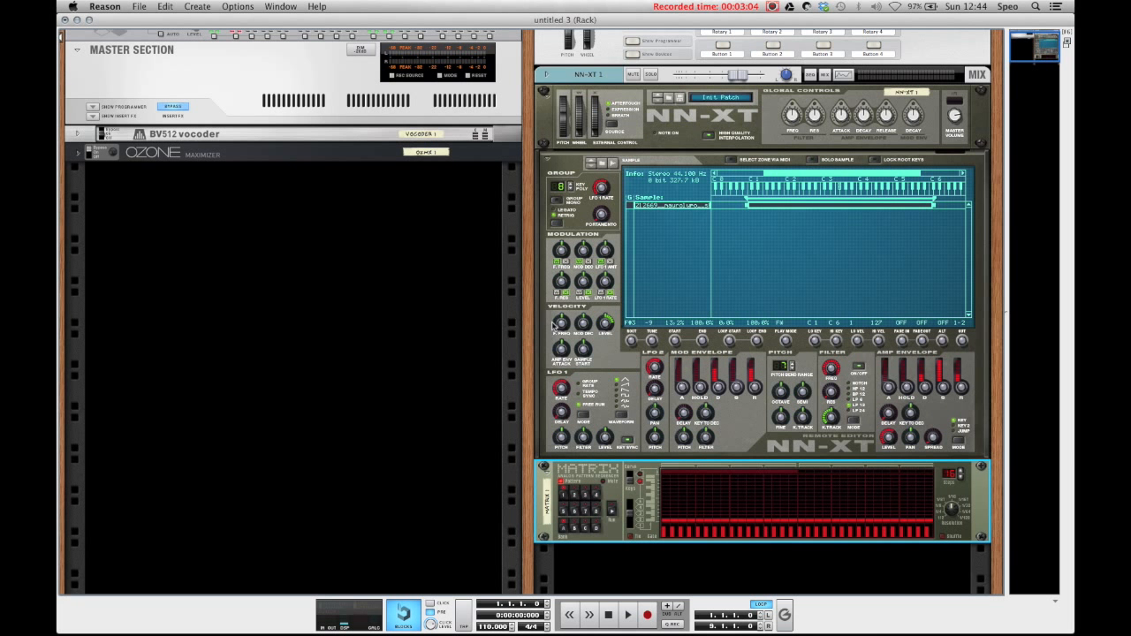
# Set the key polyphony of the NN-XT's sample group to 1
pyautogui.scroll(2, 543, 325)
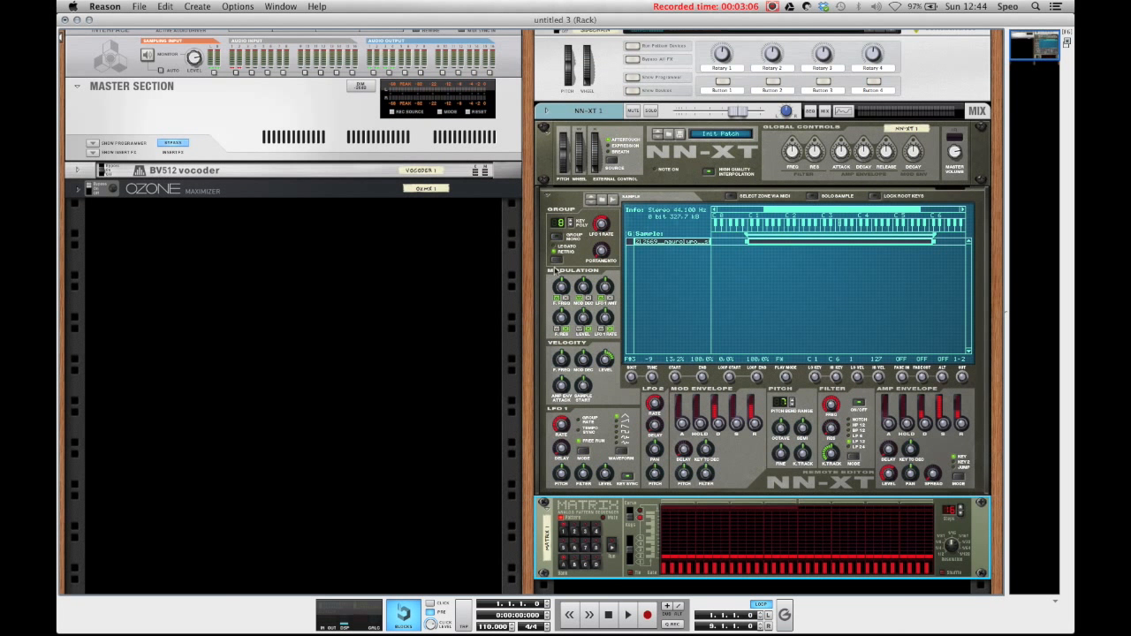
pyautogui.click(558, 232)
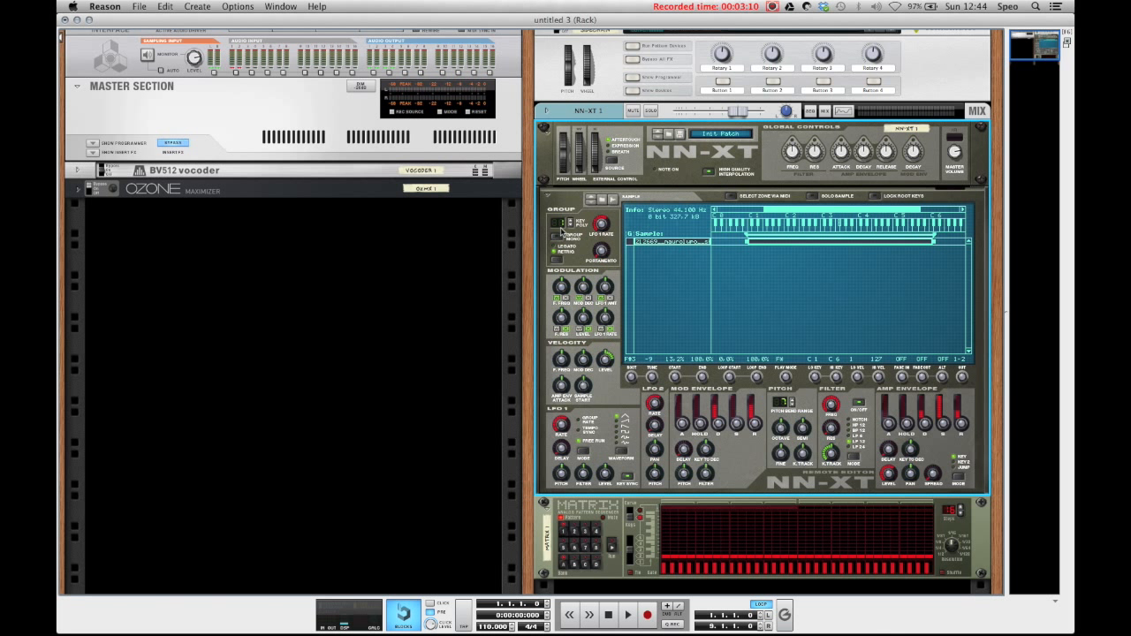
pyautogui.scroll(-1, 560, 228)
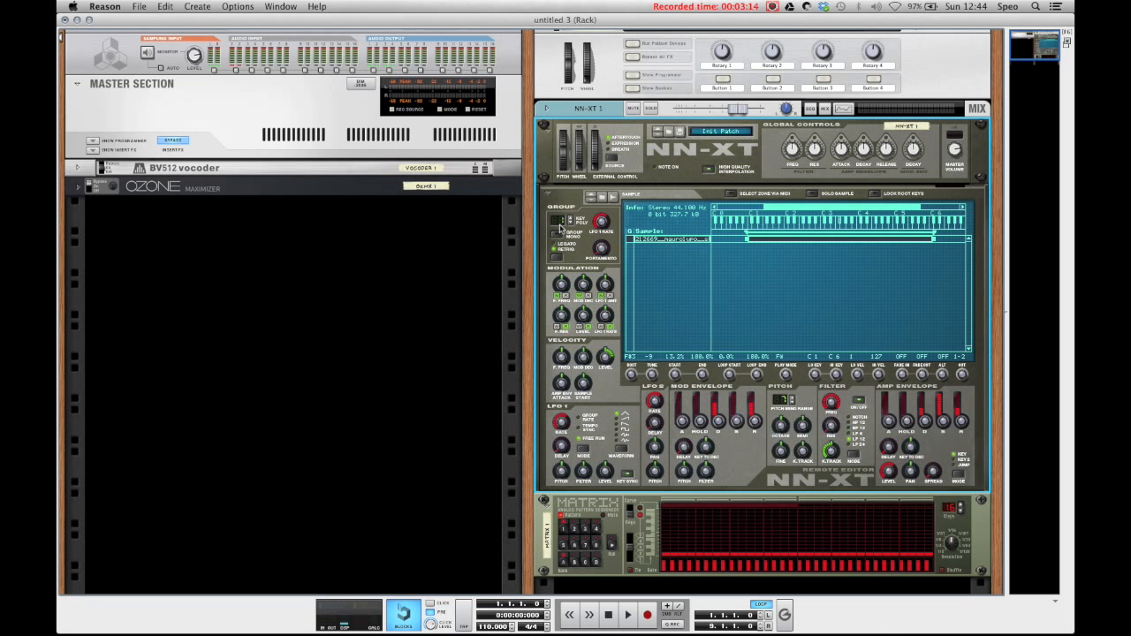
pyautogui.scroll(-1, 560, 227)
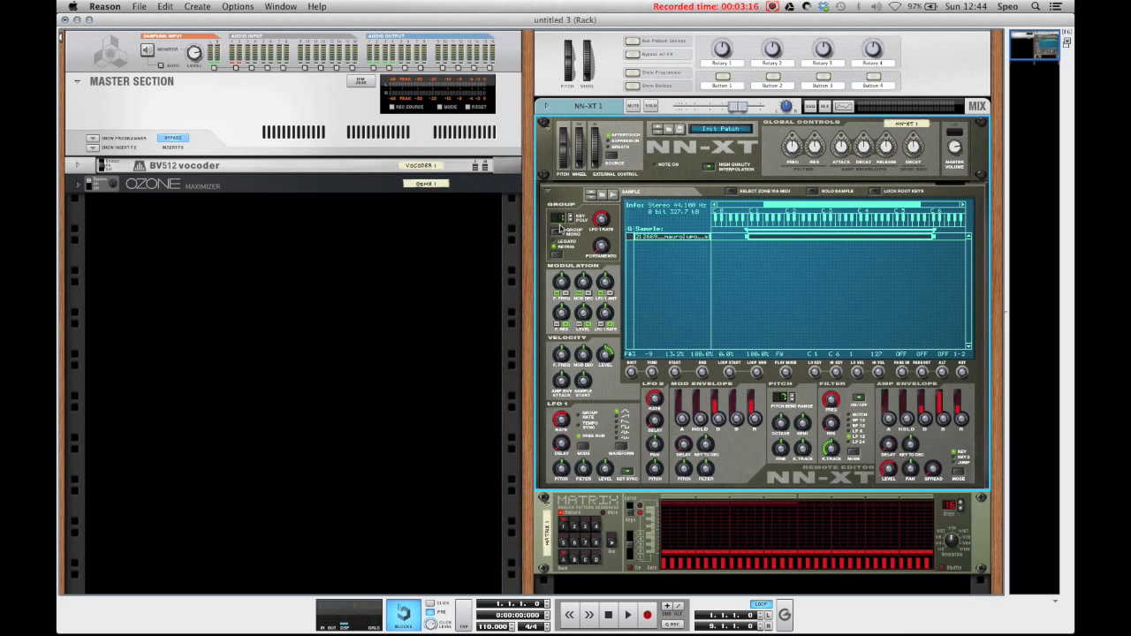
pyautogui.scroll(-1, 560, 228)
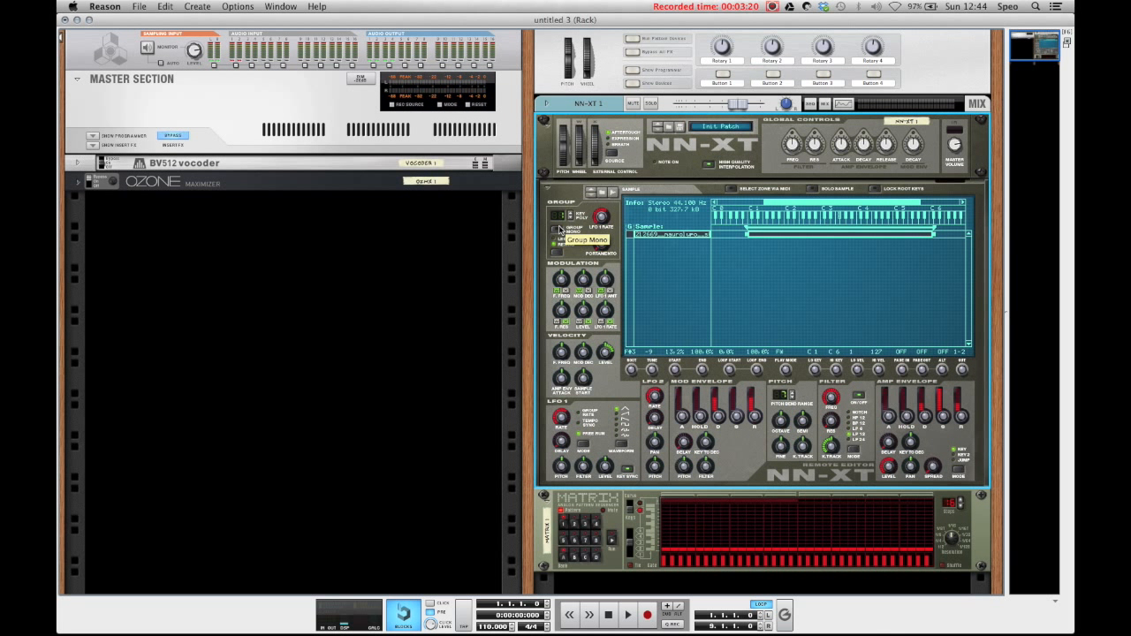
# Play back the song to audition the single-voice NN-XT sound with the Matrix running
pyautogui.press('F7')
pyautogui.press('F6')
pyautogui.press('space')
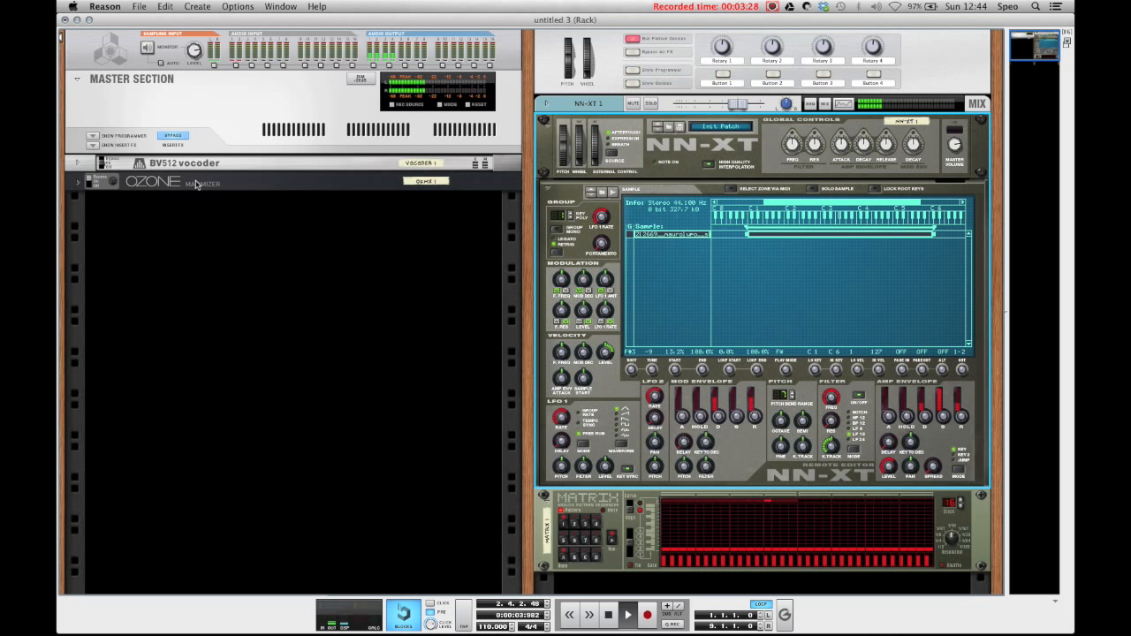
pyautogui.press('space')
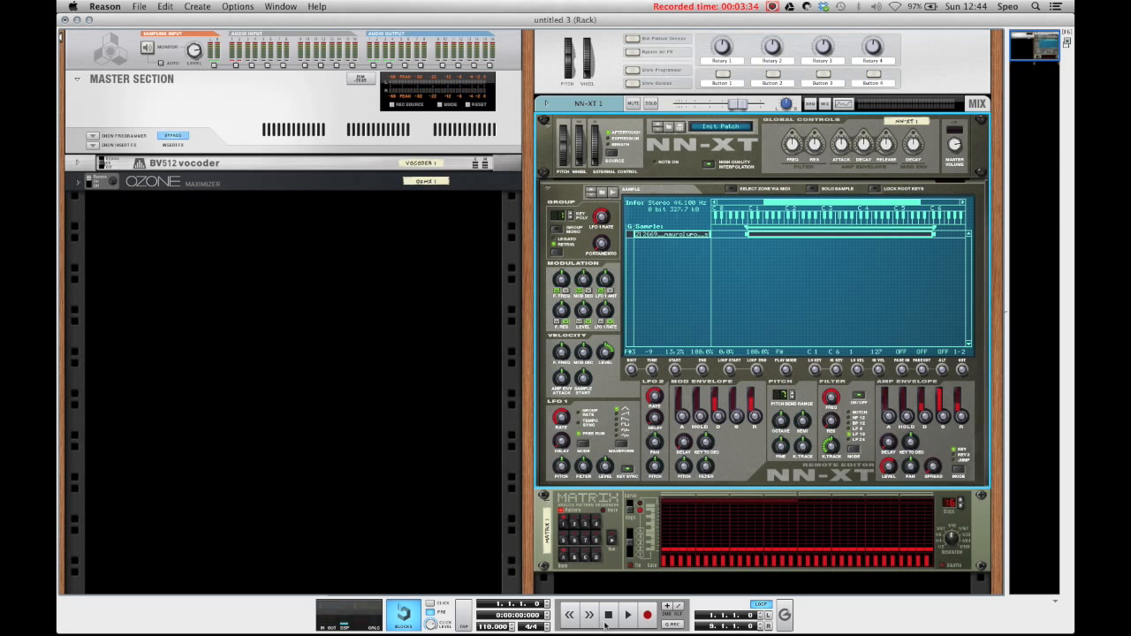
pyautogui.rightClick(623, 179)
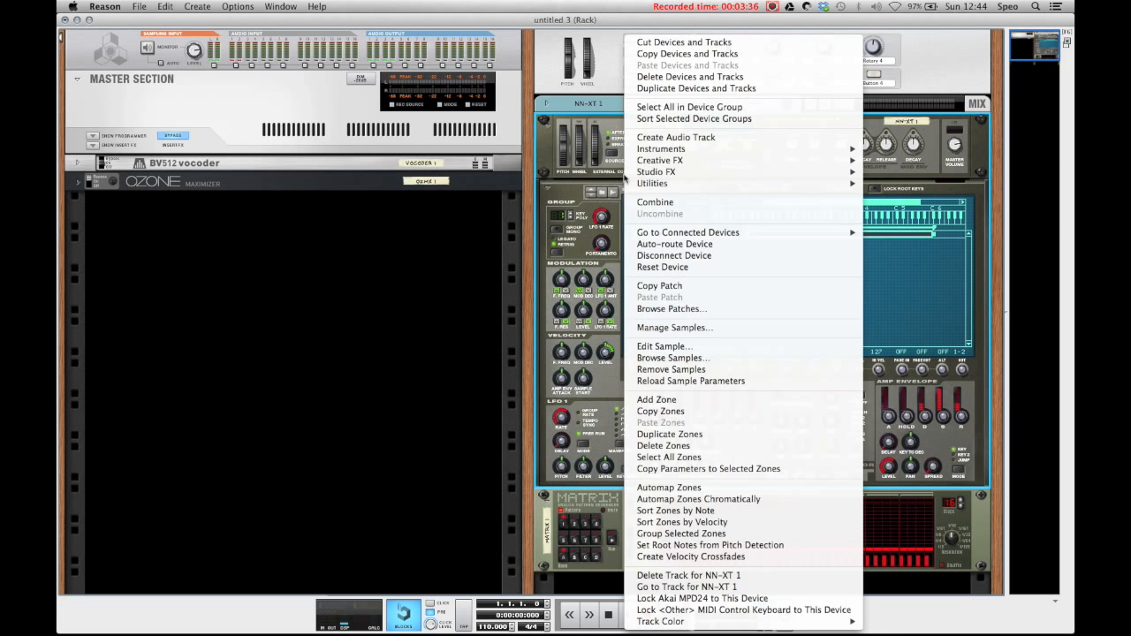
pyautogui.rightClick(395, 262)
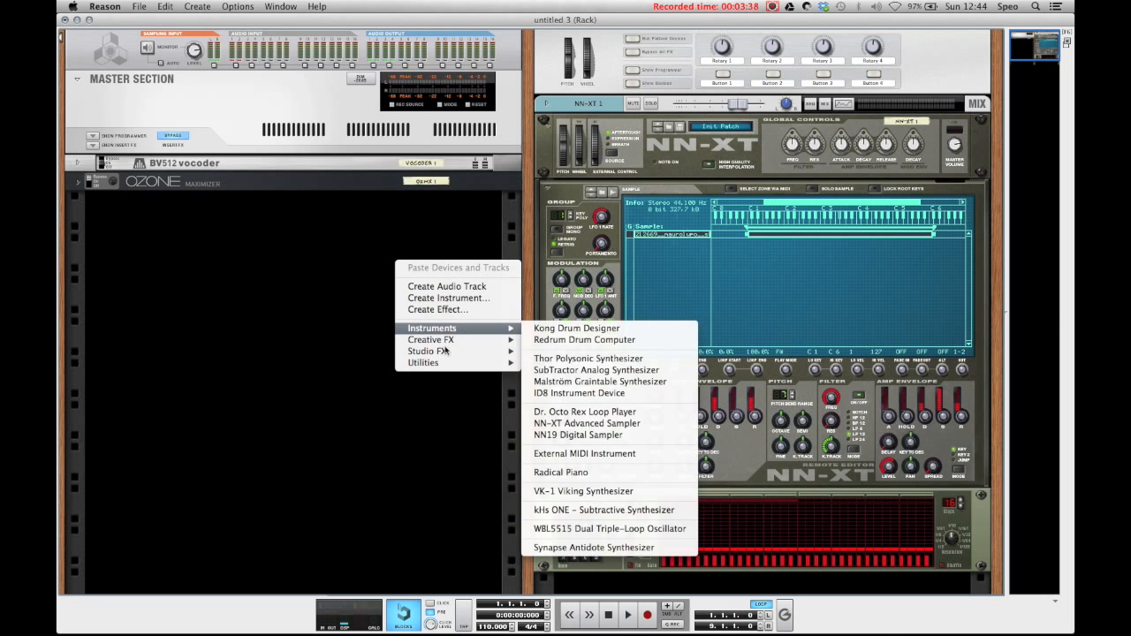
pyautogui.moveTo(450, 365)
pyautogui.click(601, 362)
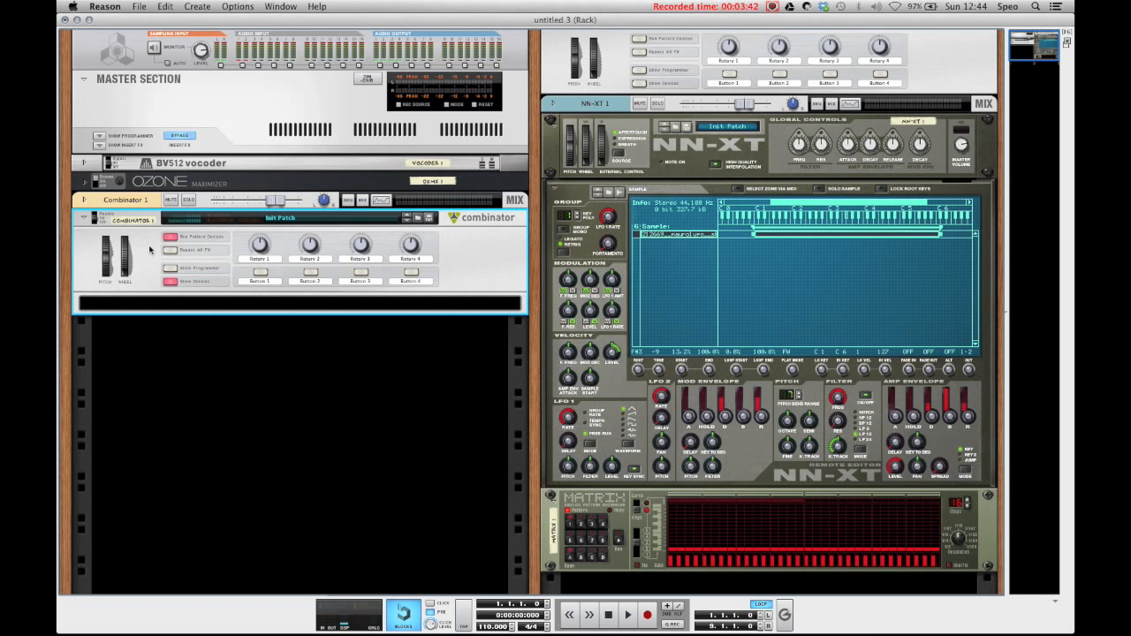
pyautogui.press('super+BackSpace')
pyautogui.click(147, 203)
pyautogui.press('super+BackSpace')
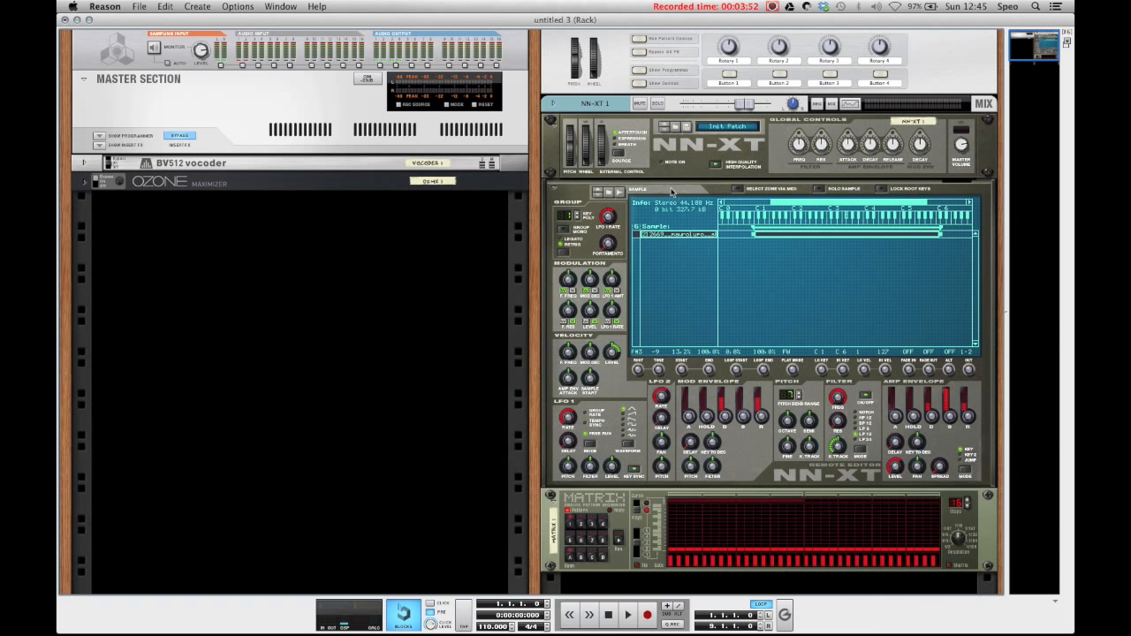
# Add a UN-16 Unison effect to the NN-XT's signal chain
pyautogui.scroll(-3, 645, 336)
pyautogui.scroll(3, 650, 339)
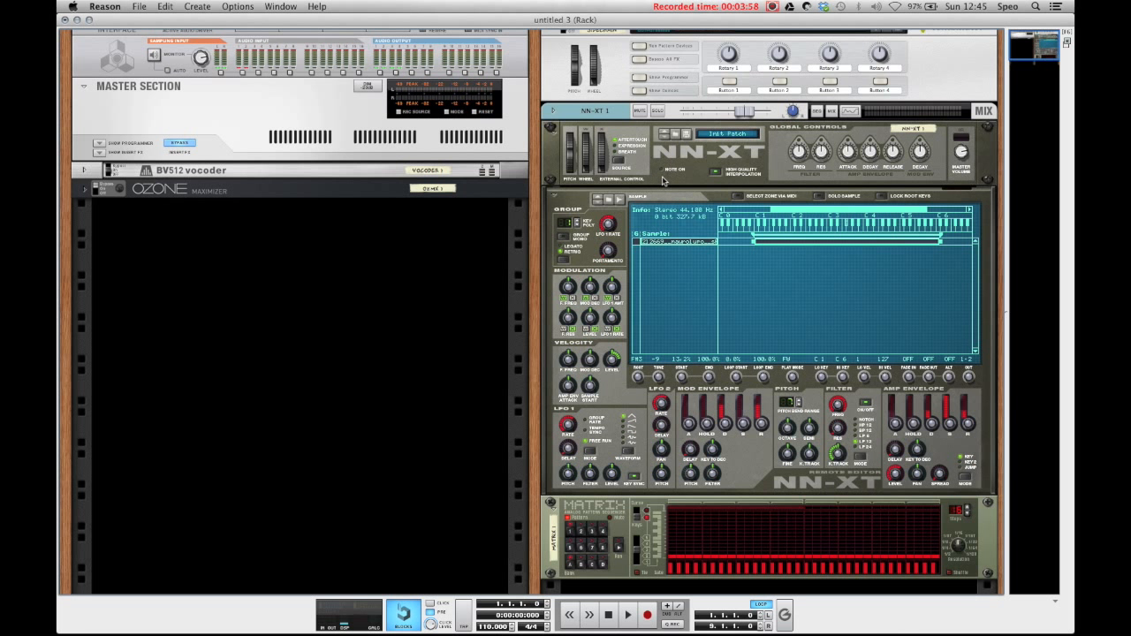
pyautogui.rightClick(658, 181)
pyautogui.moveTo(696, 180)
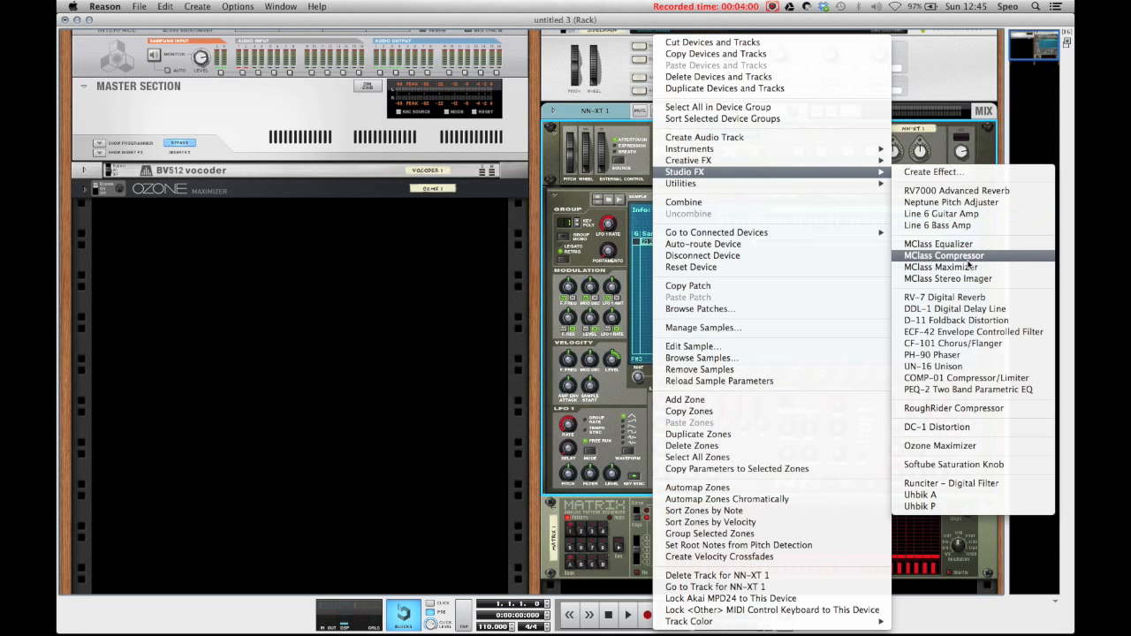
pyautogui.click(932, 366)
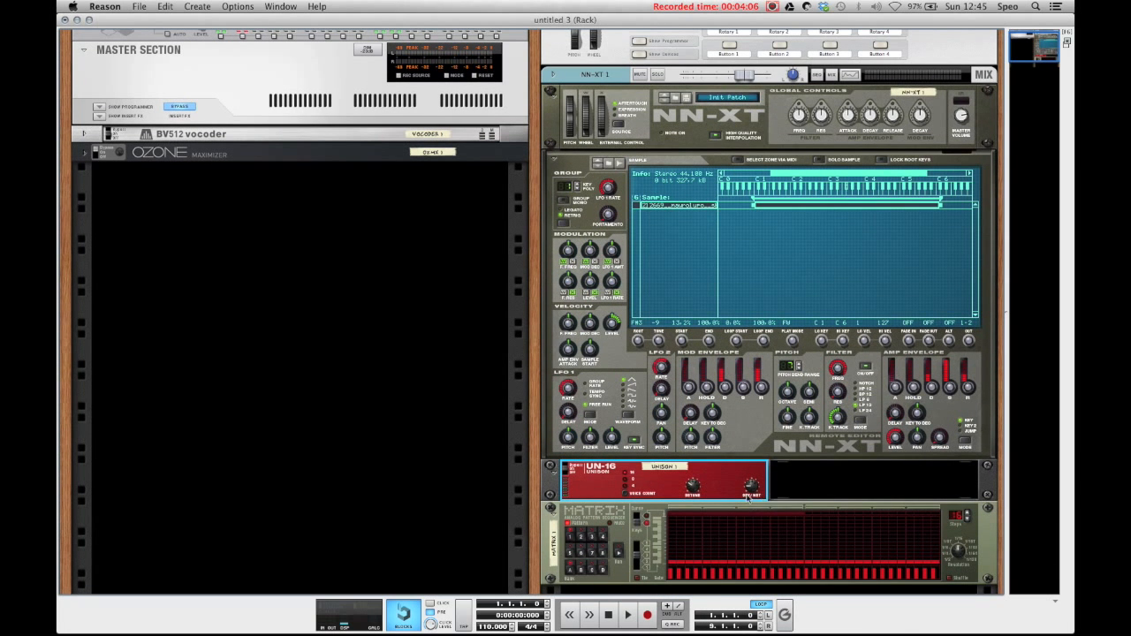
# Add an RV7000 Advanced Reverb after the UN-16 Unison and load a reverb patch into it
pyautogui.rightClick(724, 481)
pyautogui.moveTo(753, 461)
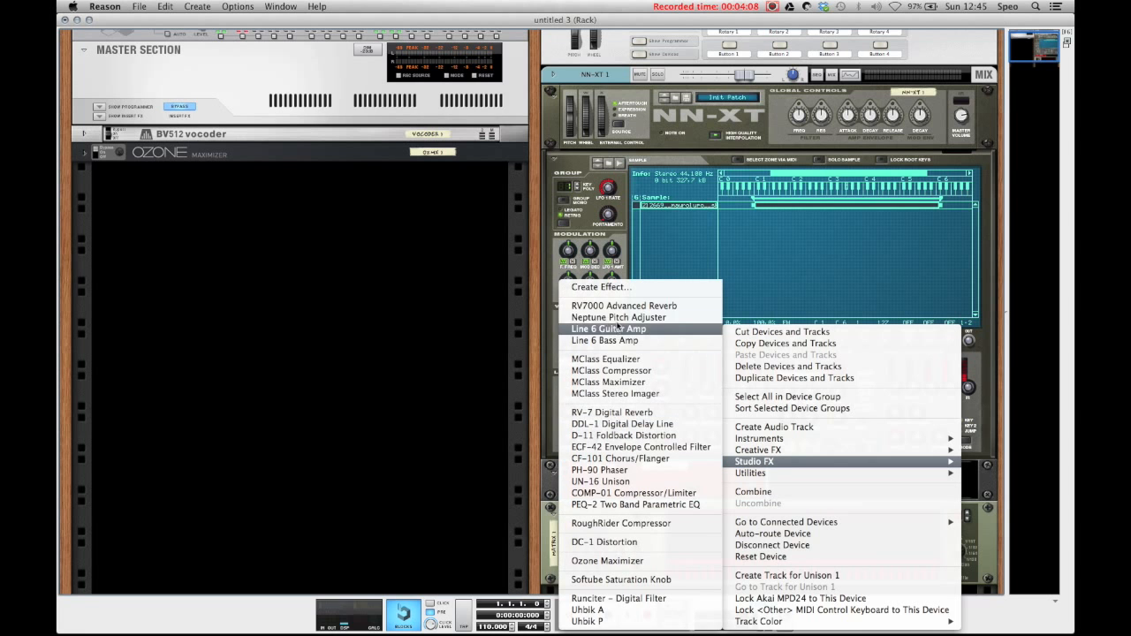
pyautogui.click(623, 307)
pyautogui.click(667, 525)
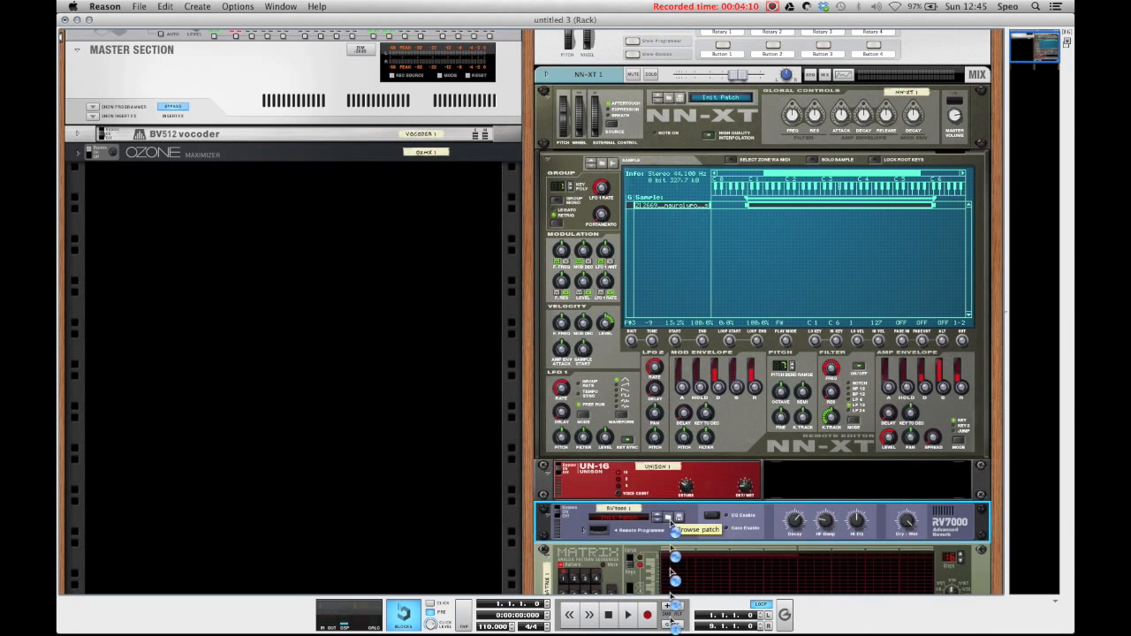
pyautogui.scroll(-1, 507, 364)
pyautogui.doubleClick(520, 381)
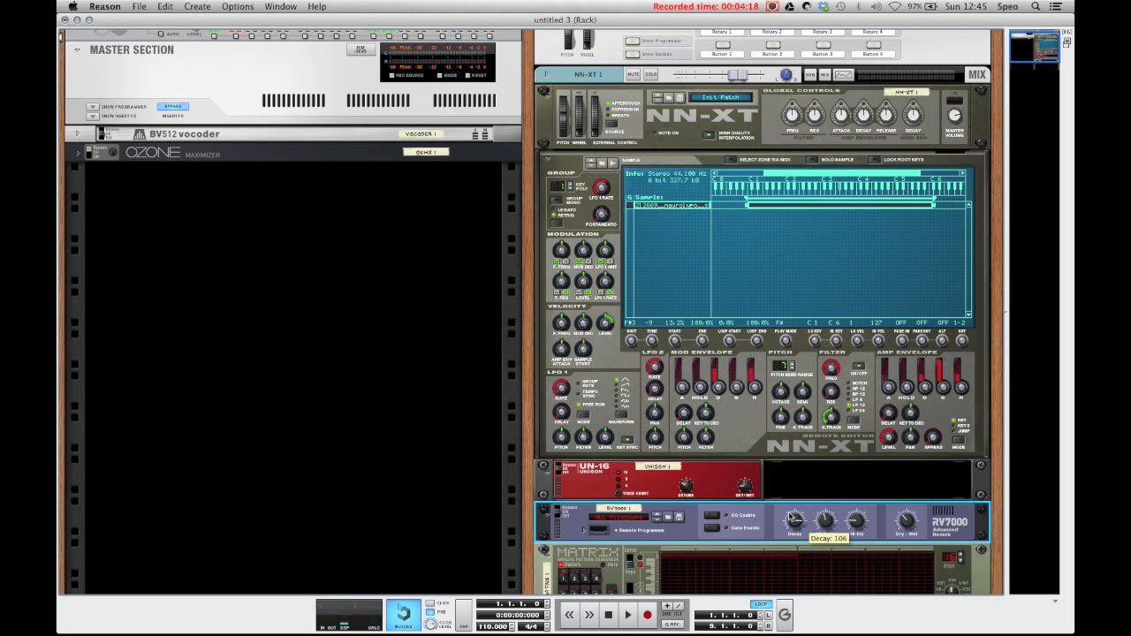
# Play back the song with the NN-XT track targeted to audition the sampler through the unison and reverb
pyautogui.press('space')
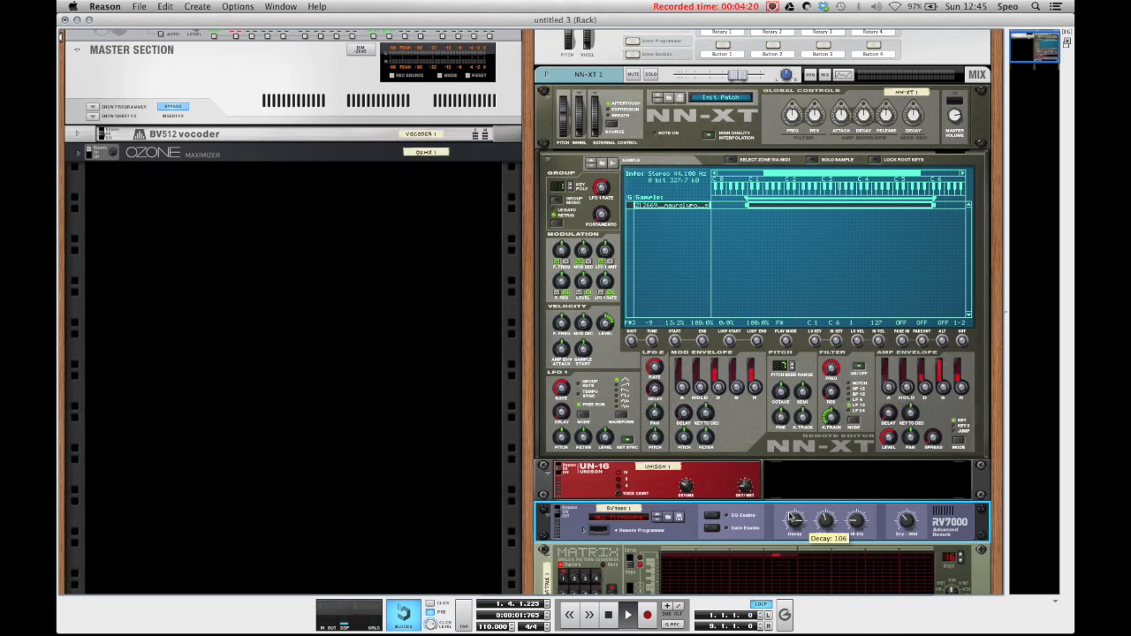
pyautogui.press('F8')
pyautogui.press('F7')
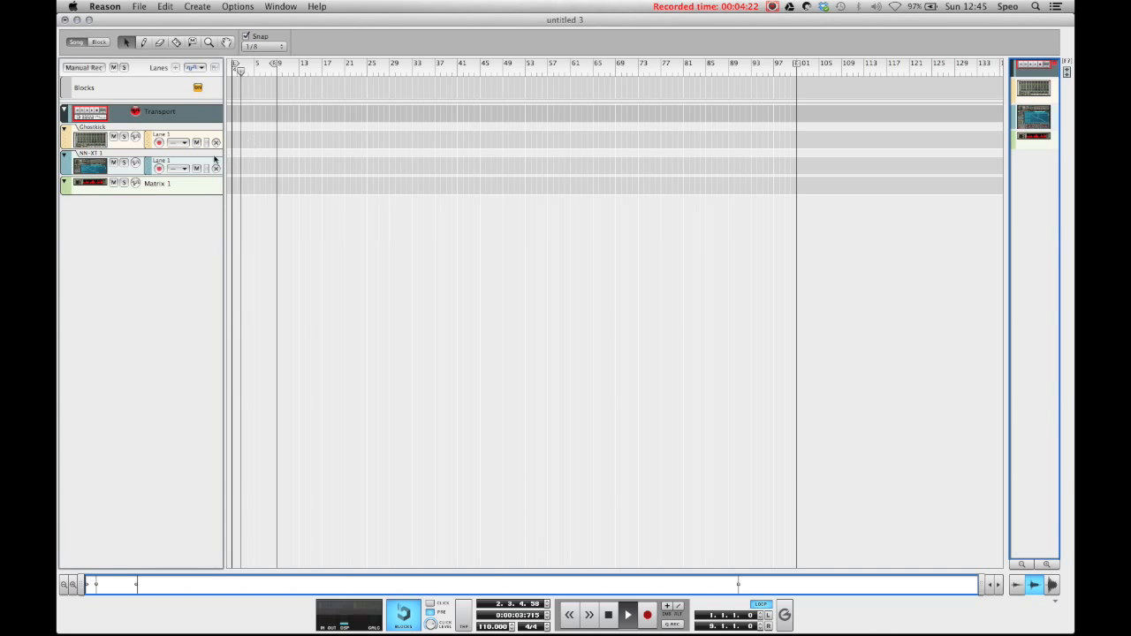
pyautogui.press('F6')
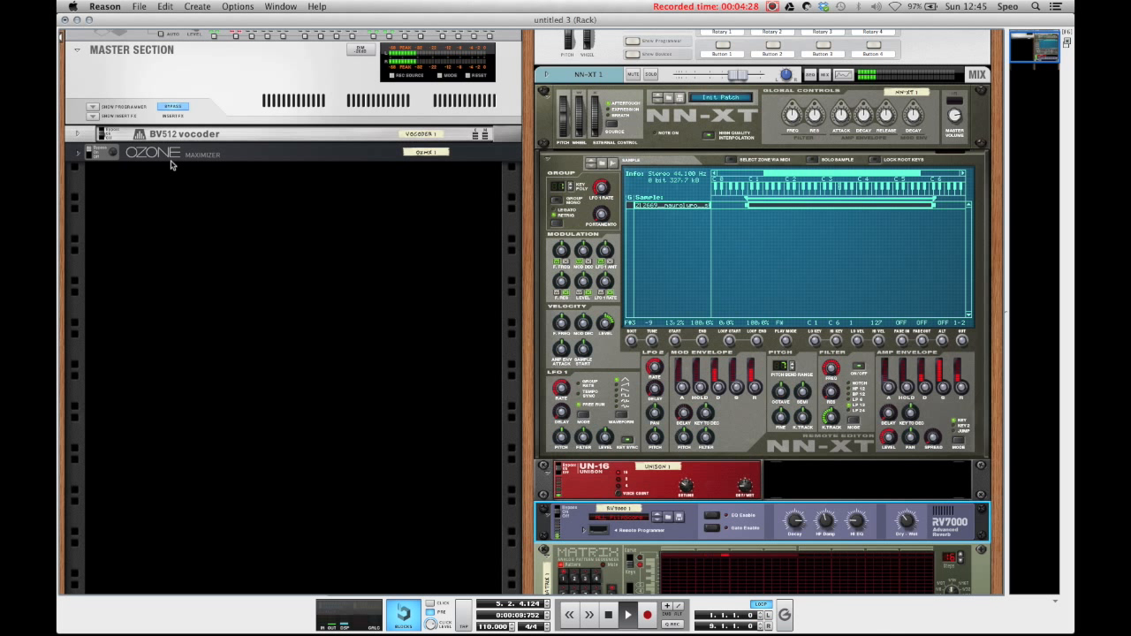
pyautogui.click(891, 434)
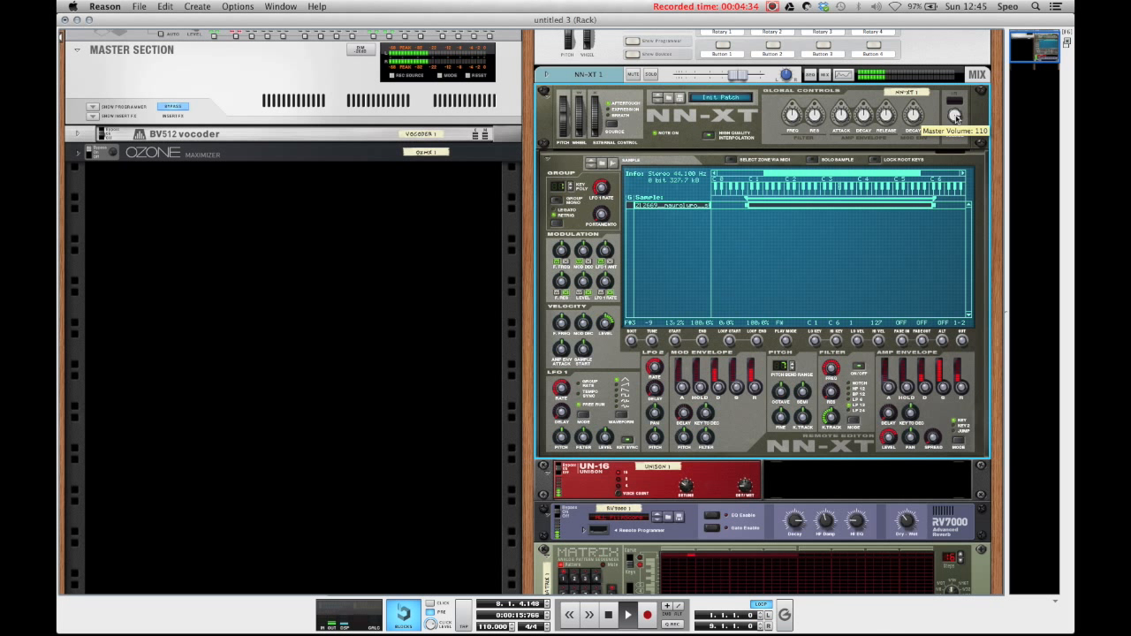
pyautogui.scroll(-2, 537, 367)
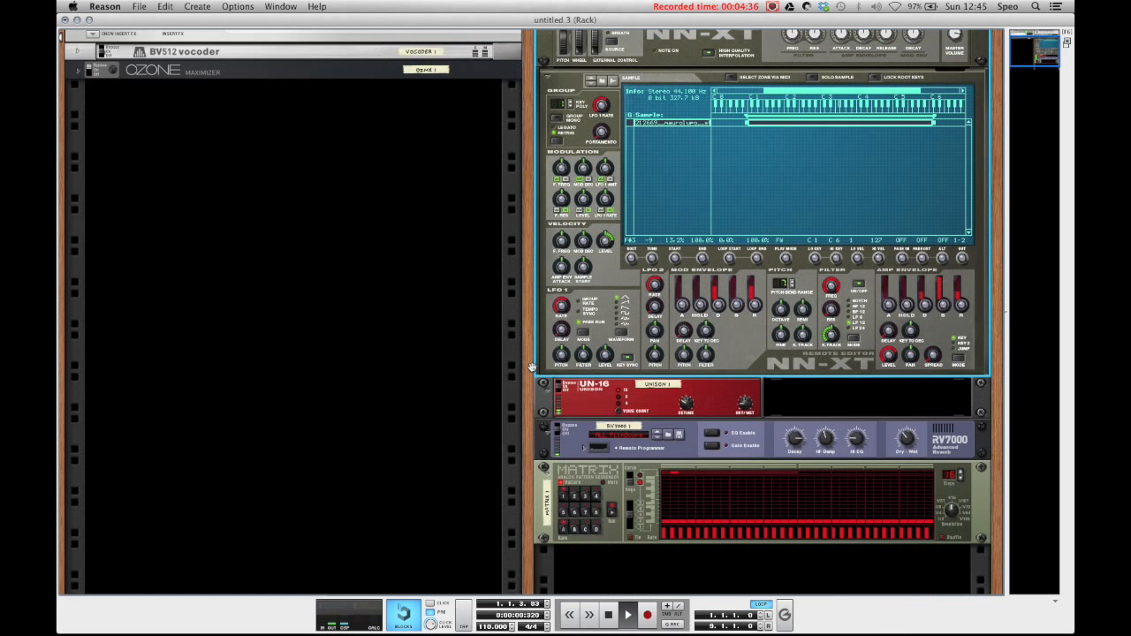
pyautogui.press('space')
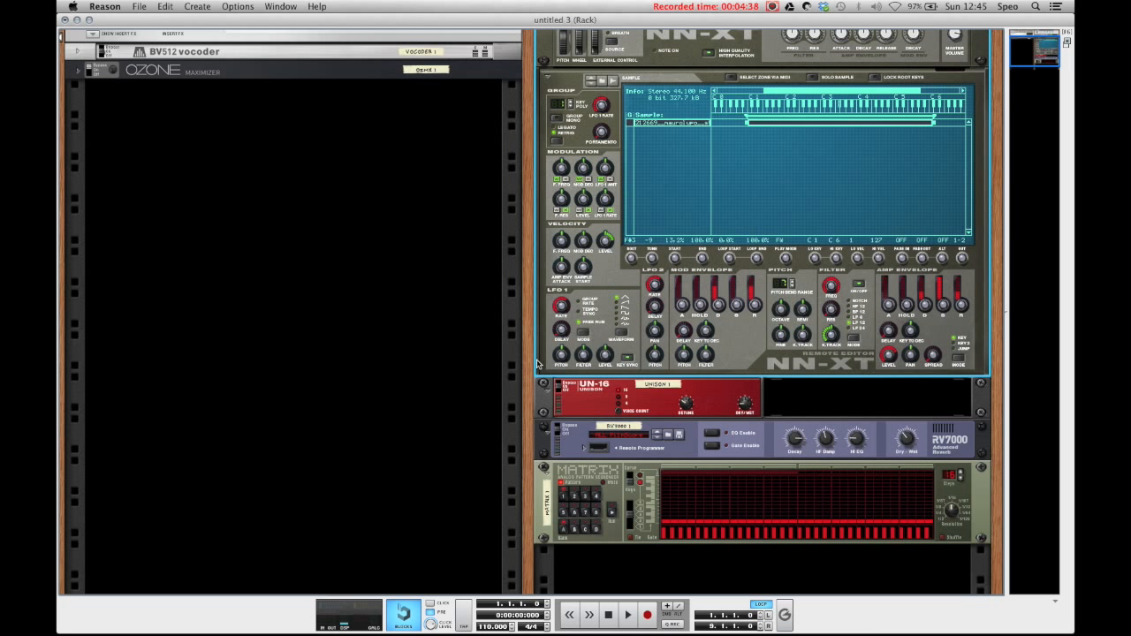
# Switch the Matrix to curve editing and randomize its pattern
pyautogui.click(630, 486)
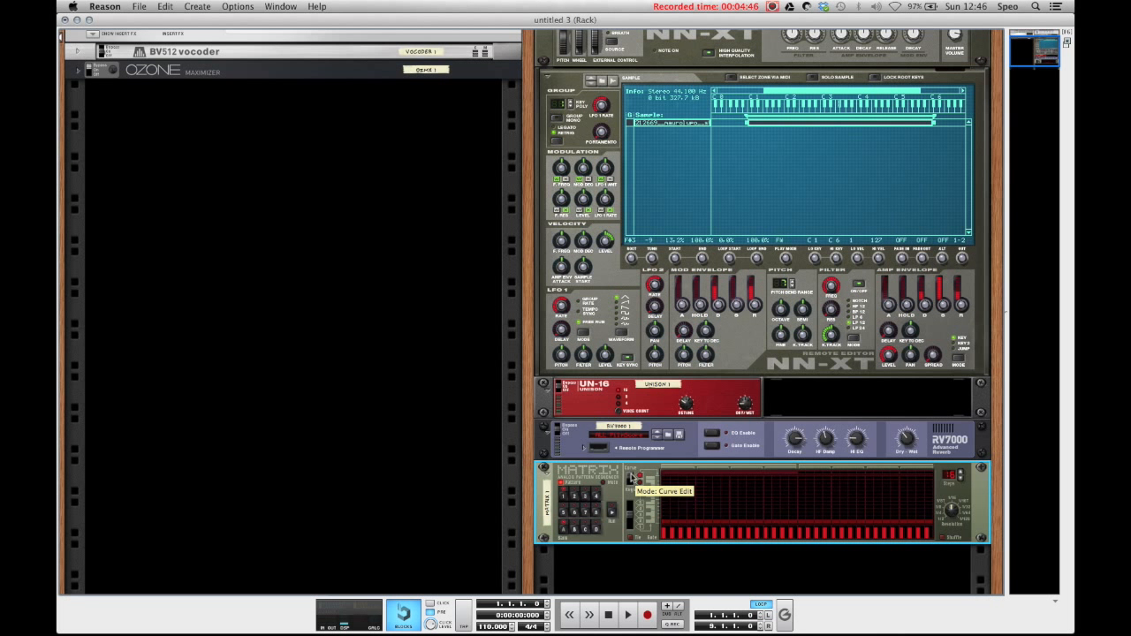
pyautogui.rightClick(611, 475)
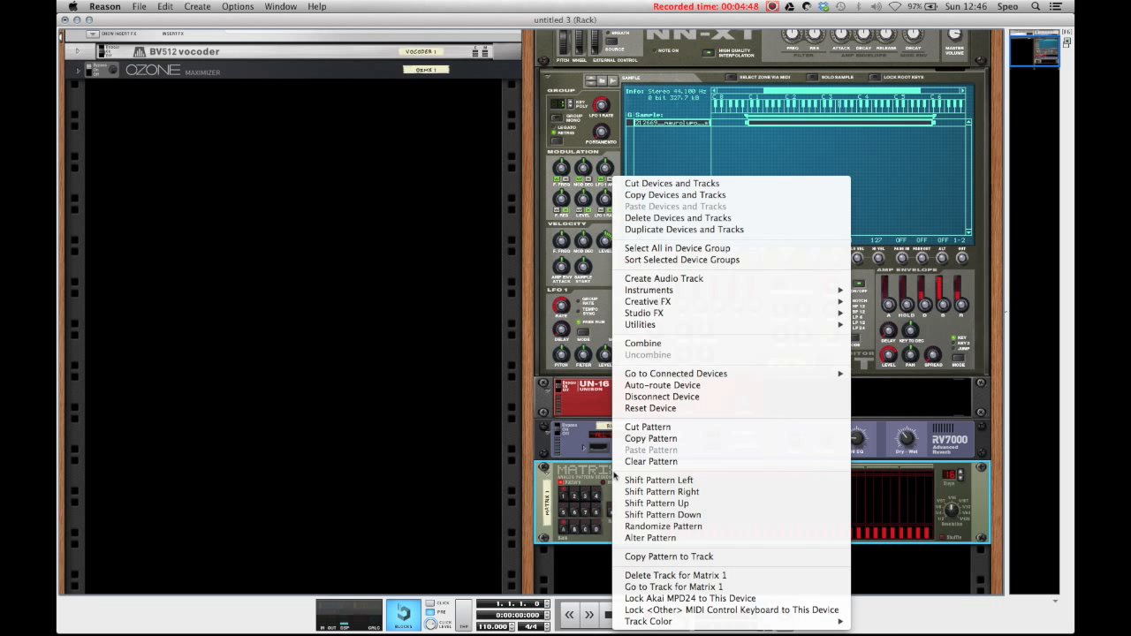
pyautogui.click(677, 536)
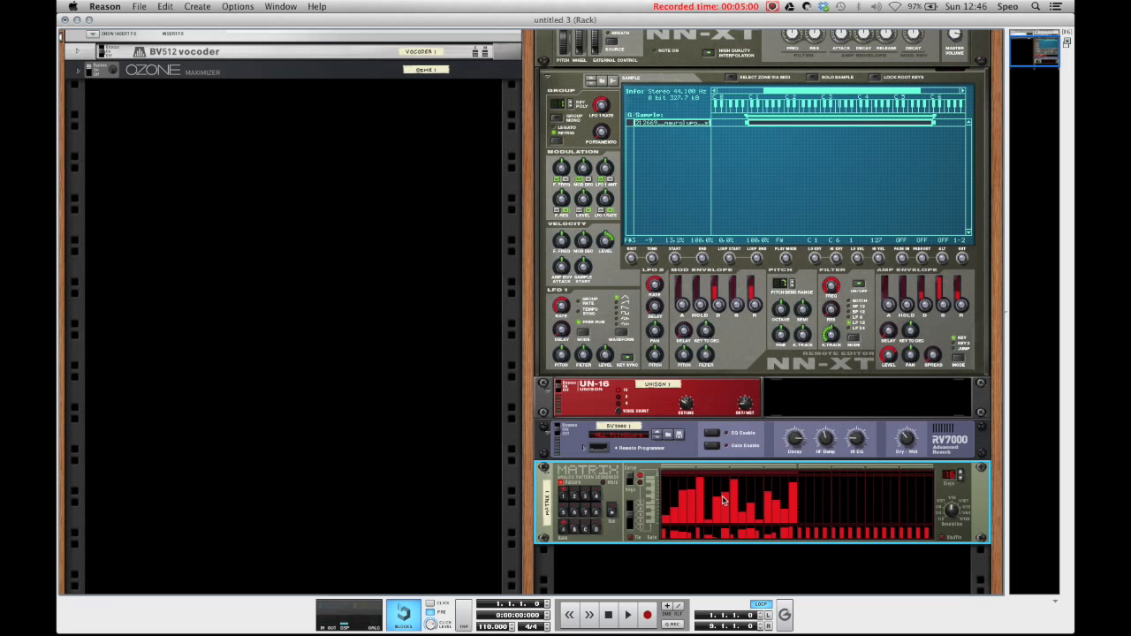
# Patch the Matrix's Curve CV output to the NN-XT's Filter Cutoff modulation input on the back of the rack
pyautogui.press('Tab')
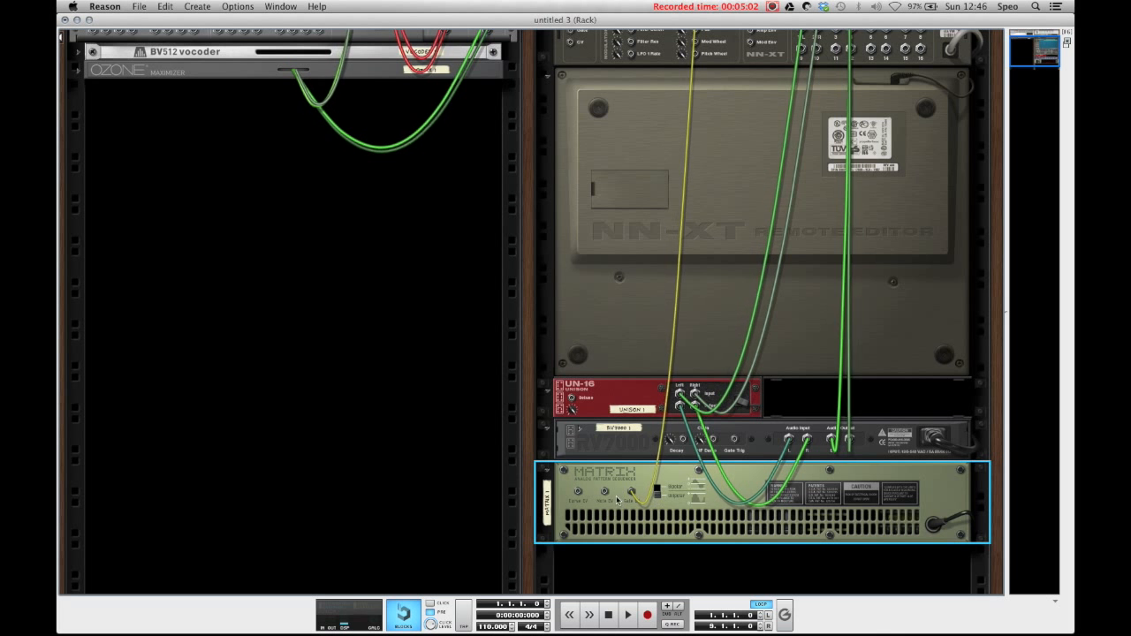
pyautogui.moveTo(578, 491); pyautogui.dragTo(632, 161)
pyautogui.scroll(5, 539, 450)
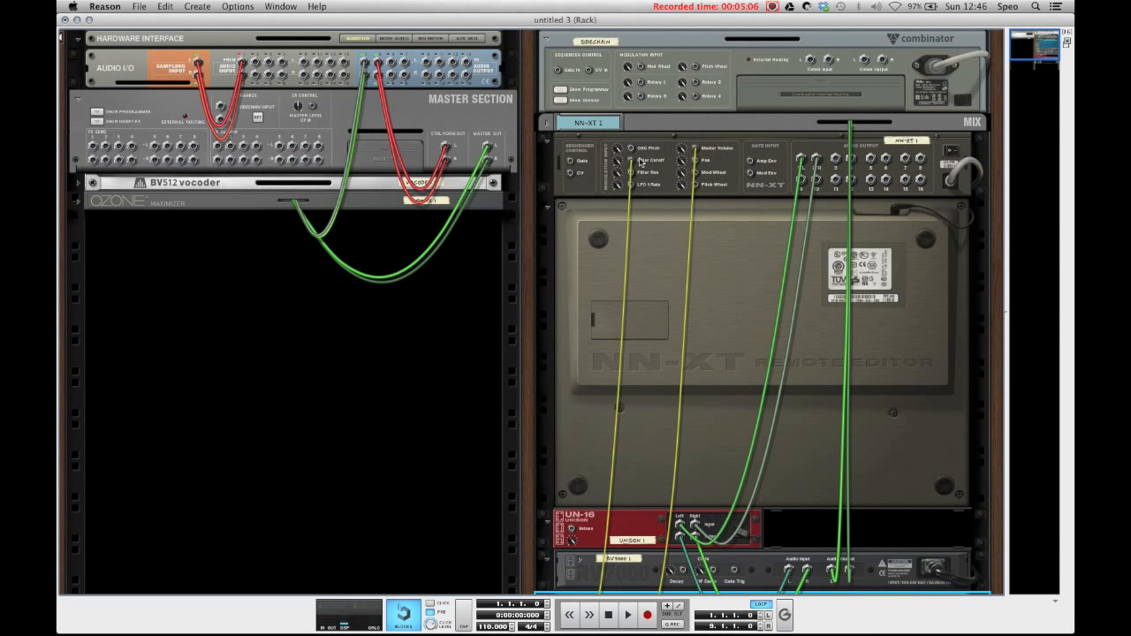
# Return to the rack's front and set the NN-XT's global filter frequency to -32 and filter resonance to 28
pyautogui.press('Tab')
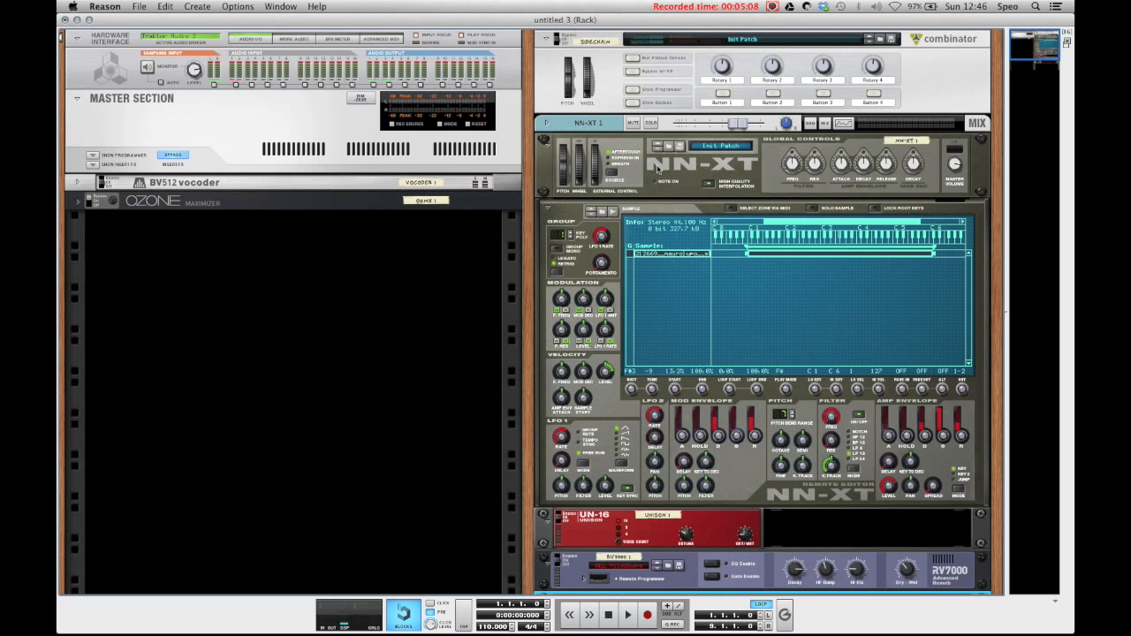
pyautogui.moveTo(793, 169); pyautogui.dragTo(793, 173)
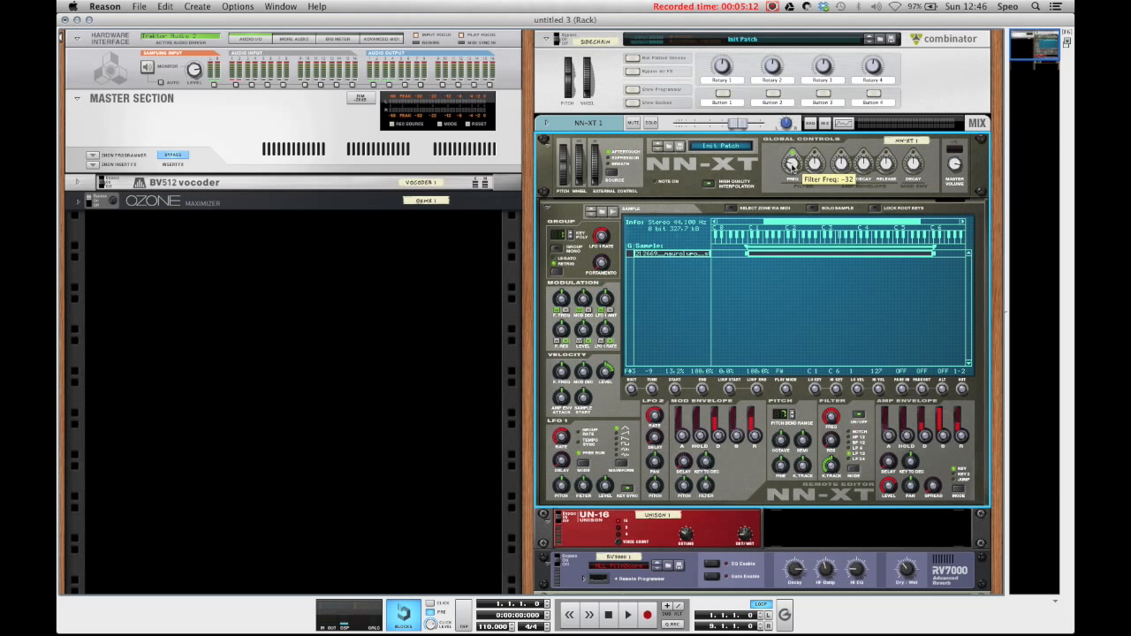
pyautogui.moveTo(814, 167); pyautogui.dragTo(814, 161)
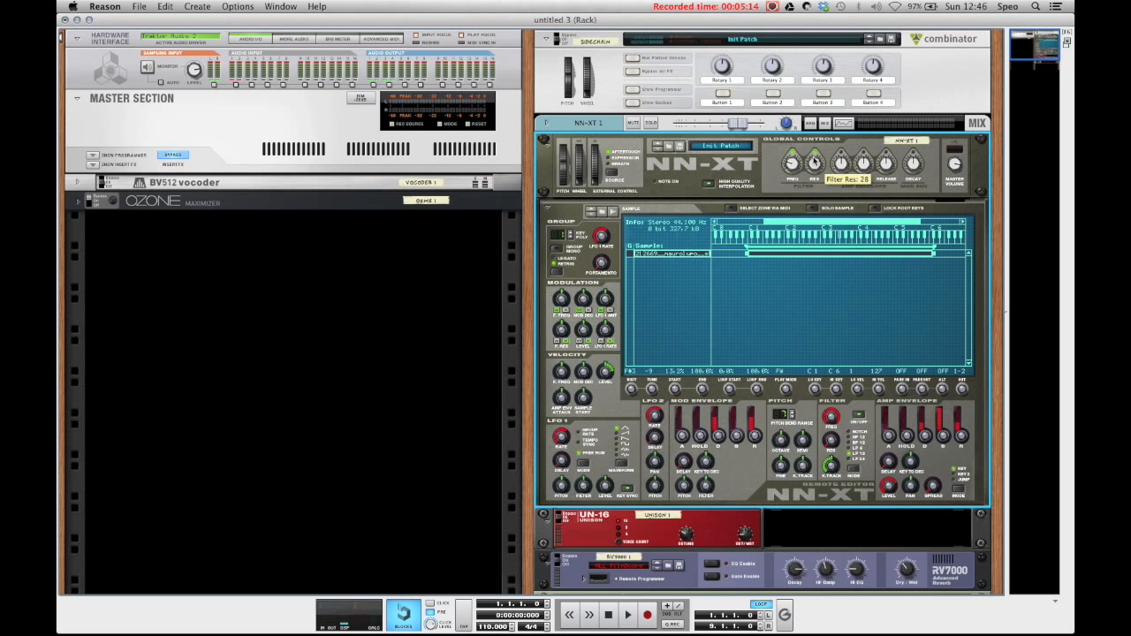
pyautogui.scroll(-3, 791, 279)
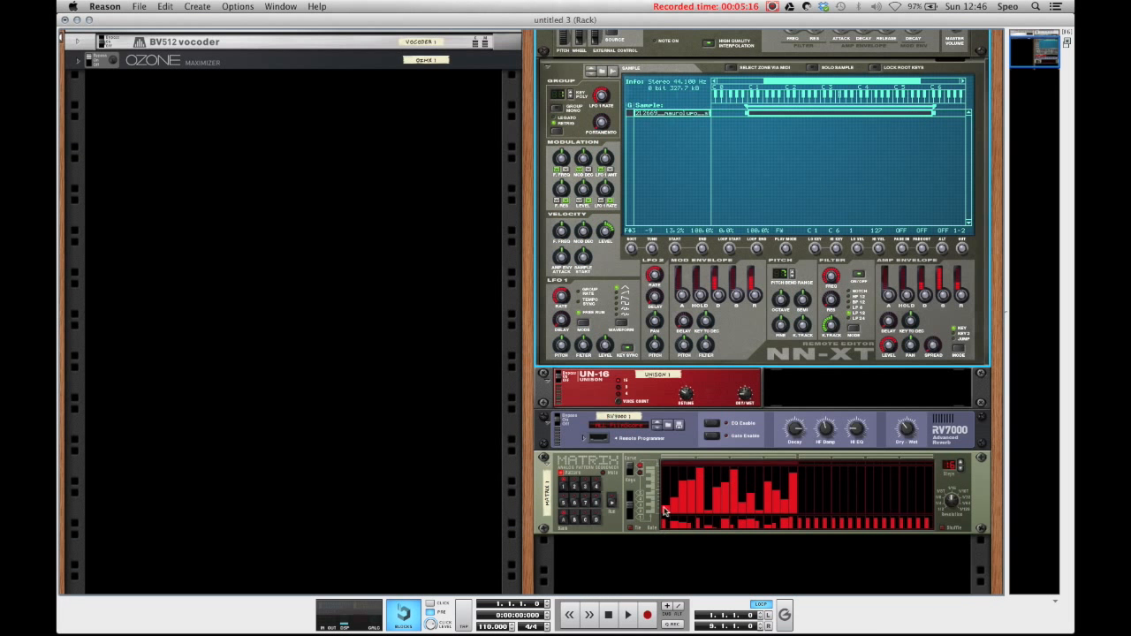
pyautogui.scroll(2, 792, 495)
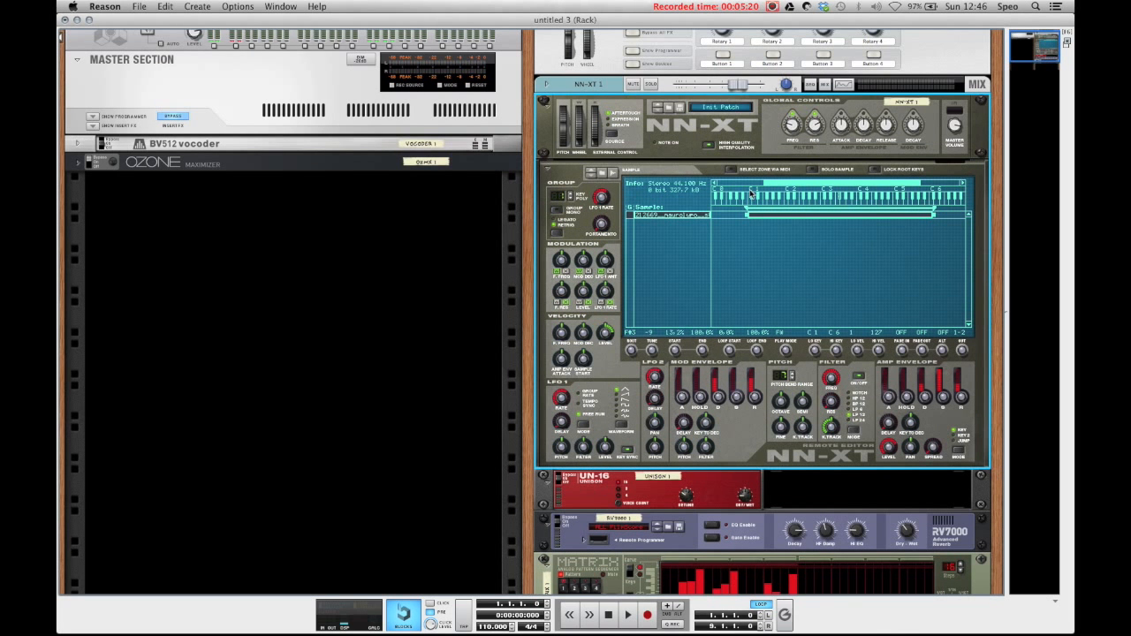
pyautogui.scroll(-3, 742, 202)
pyautogui.scroll(2, 740, 202)
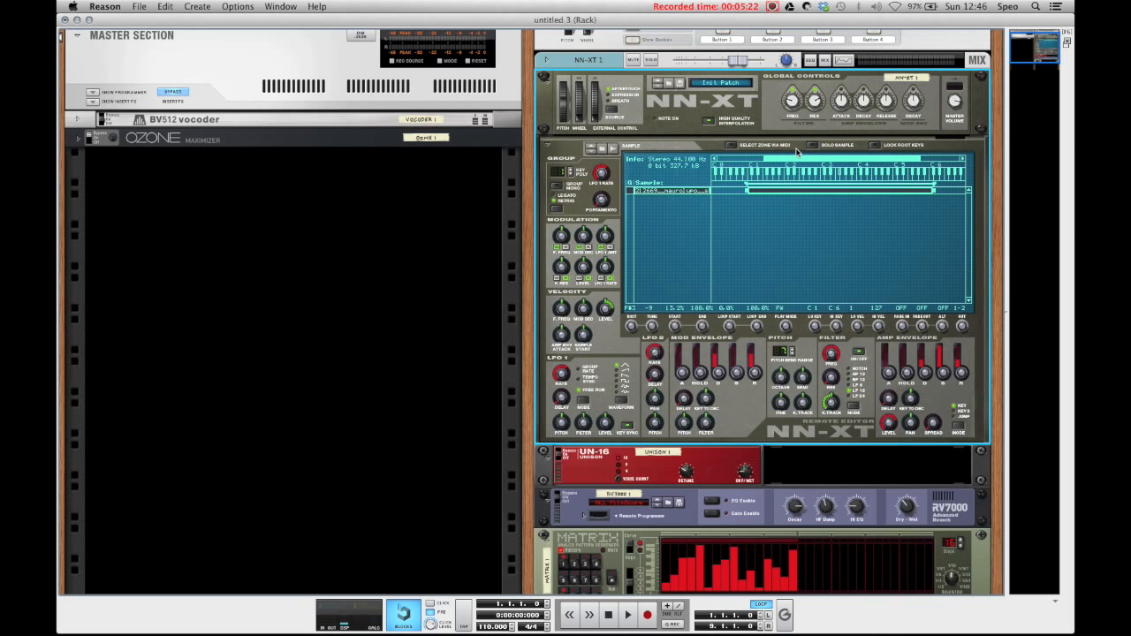
pyautogui.scroll(-1, 689, 304)
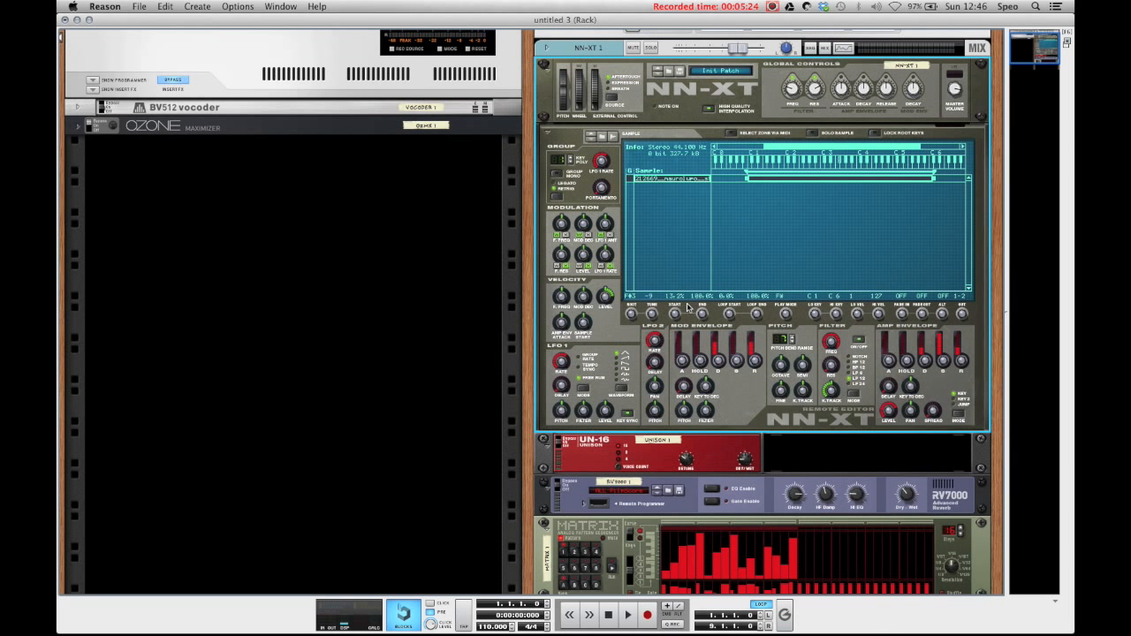
# Set the Matrix's pattern length to 32 steps and randomize the pattern
pyautogui.scroll(-4, 689, 307)
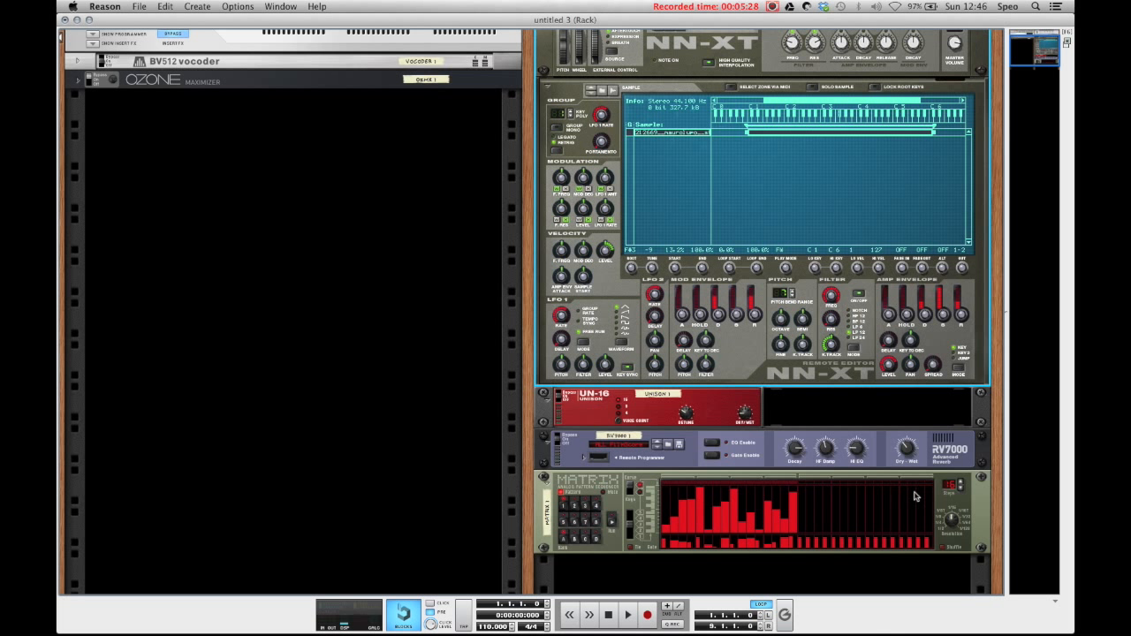
pyautogui.click(947, 491)
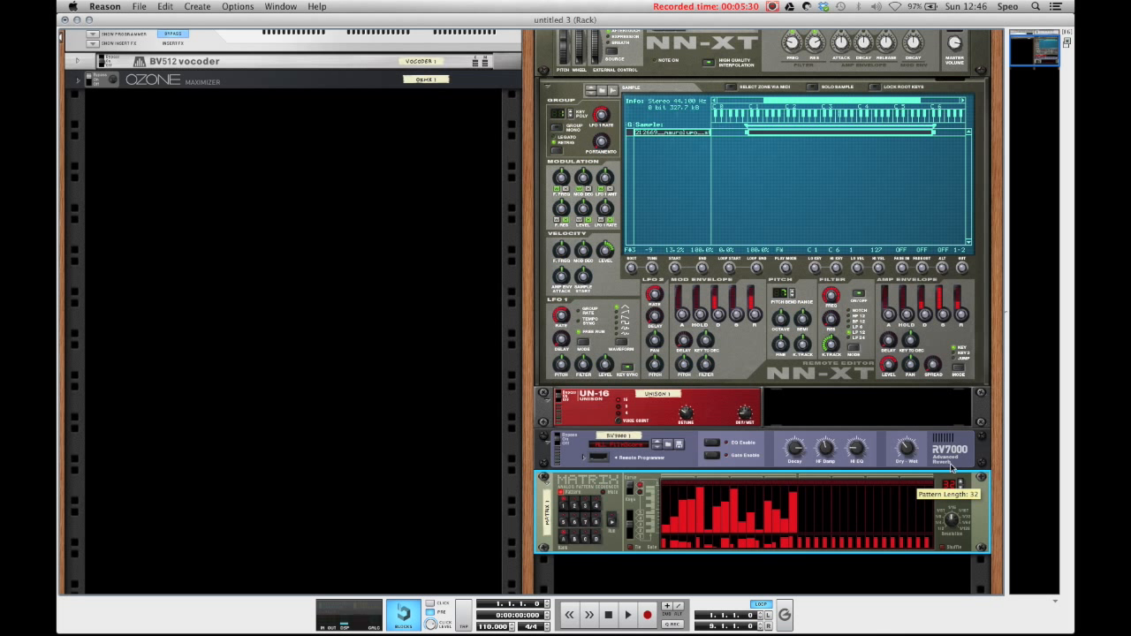
pyautogui.rightClick(621, 491)
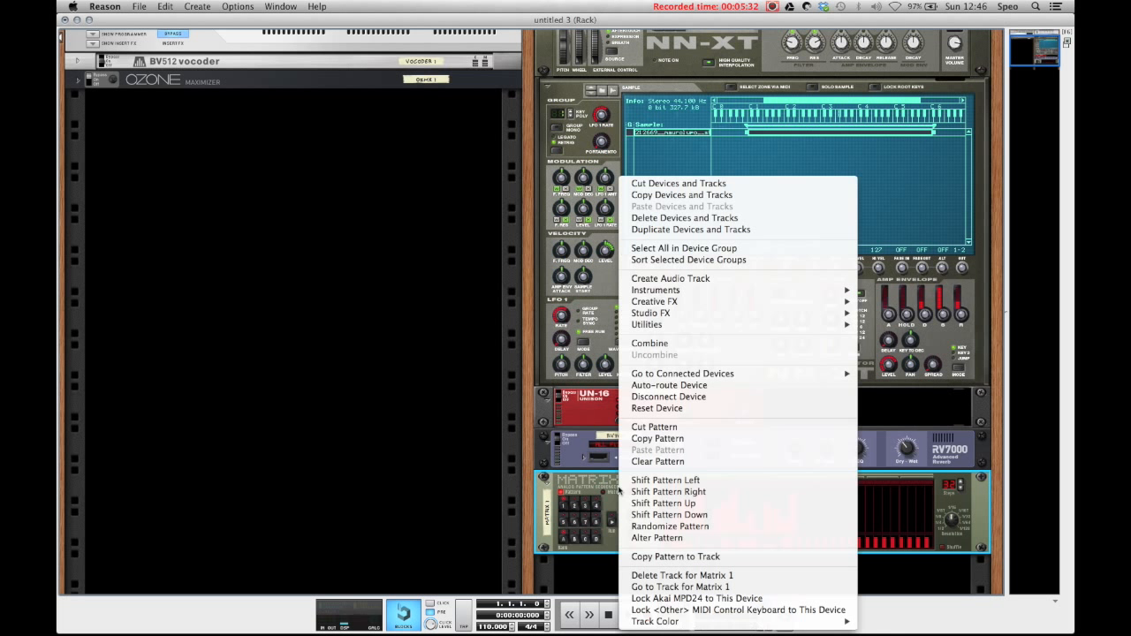
pyautogui.click(671, 527)
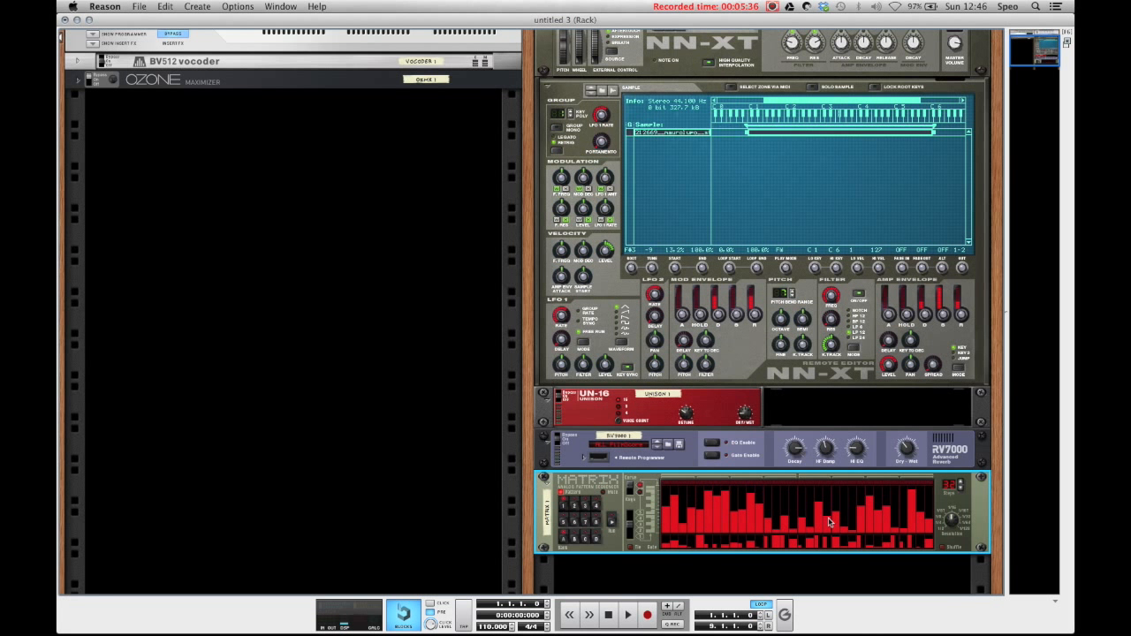
# Play back the song to audition the NN-XT filter modulated by the 32-step Matrix pattern, and stop playback
pyautogui.scroll(3, 828, 523)
pyautogui.scroll(-3, 817, 521)
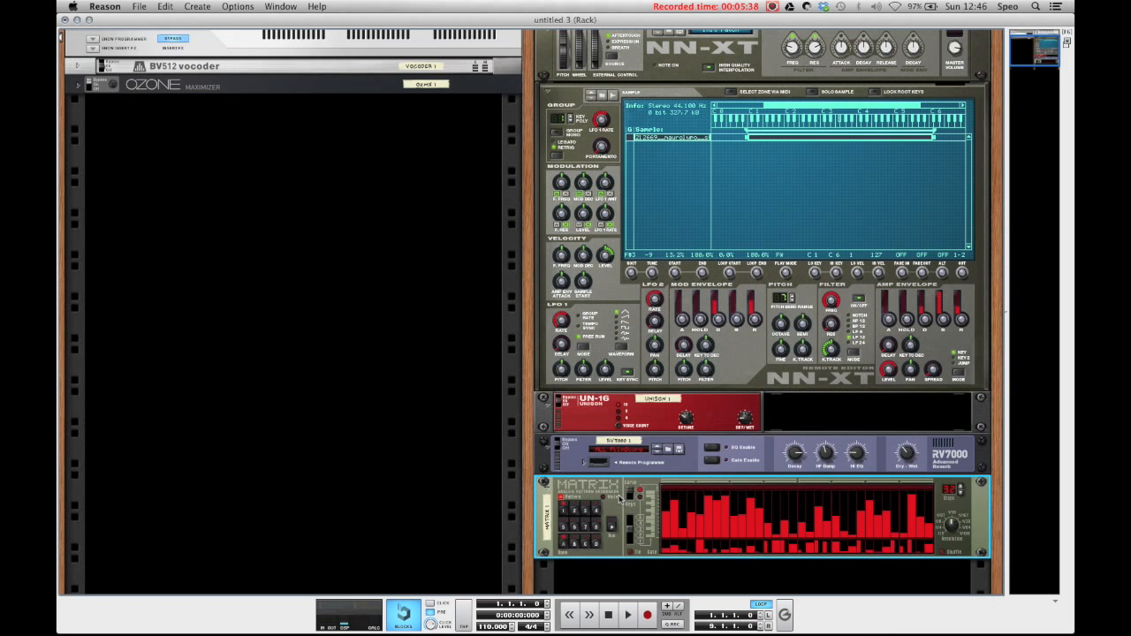
pyautogui.press('space')
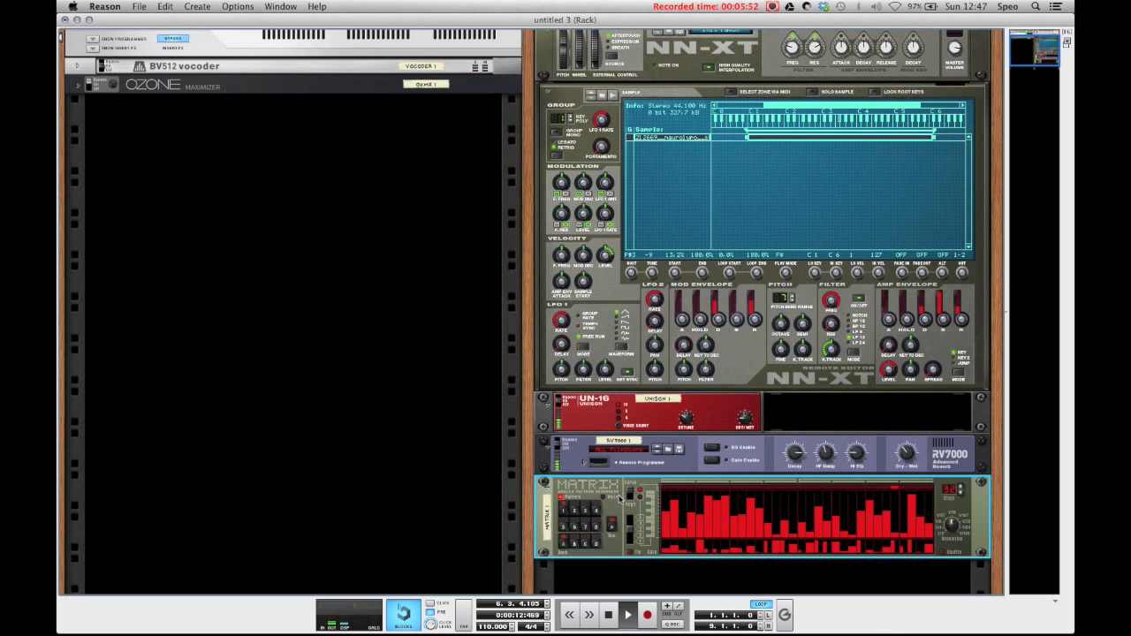
pyautogui.press('space')
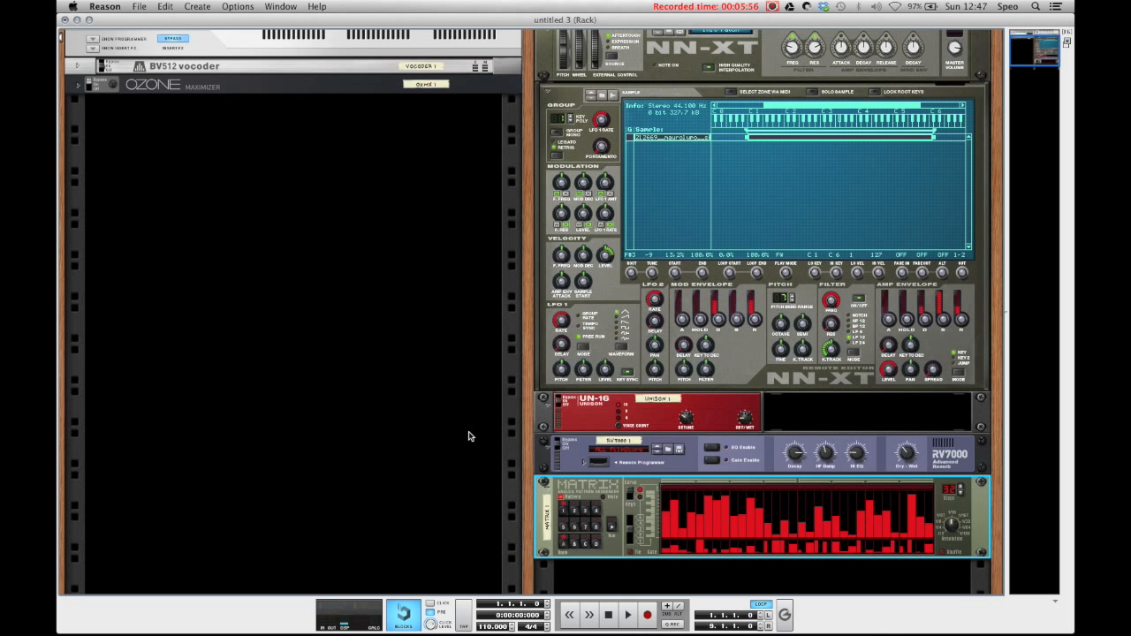
pyautogui.scroll(4, 485, 430)
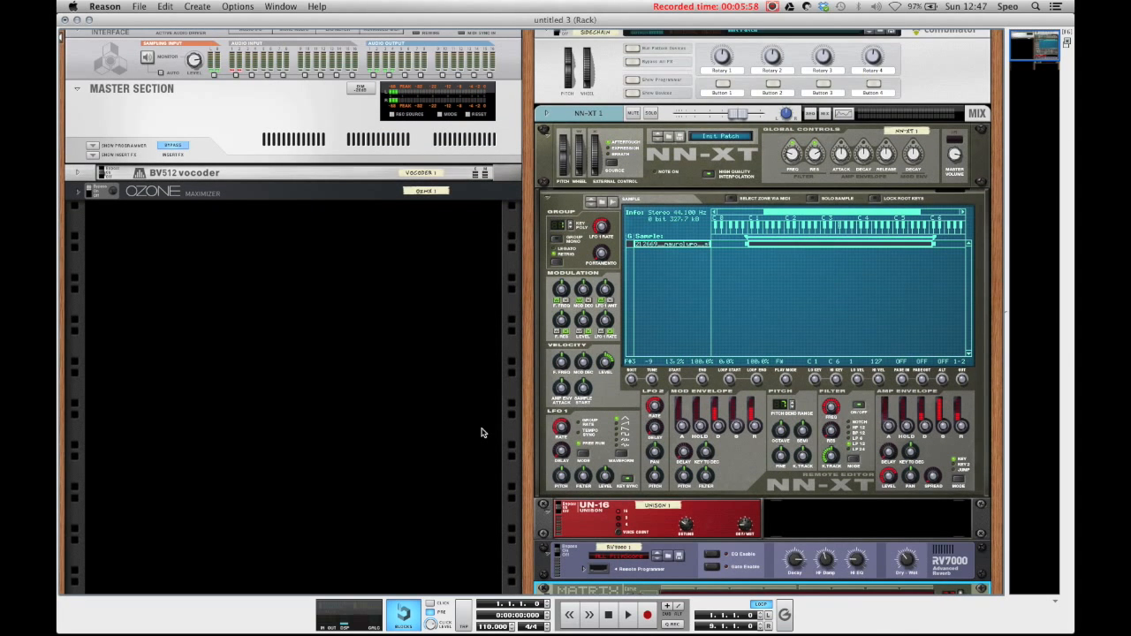
pyautogui.scroll(1, 482, 432)
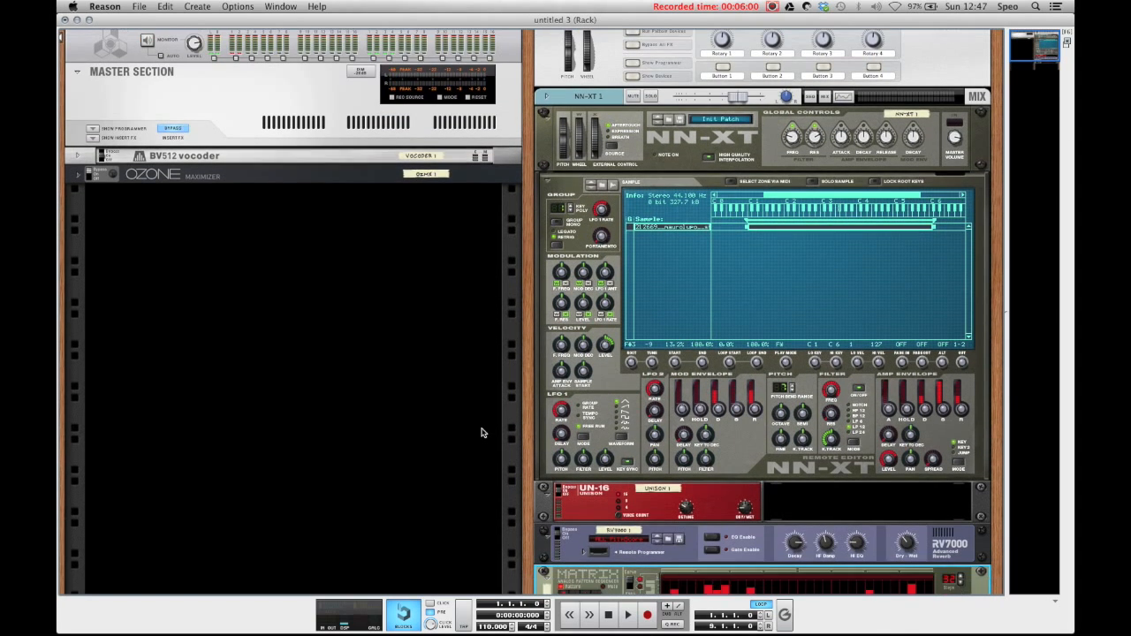
pyautogui.scroll(-2, 481, 432)
pyautogui.scroll(2, 481, 432)
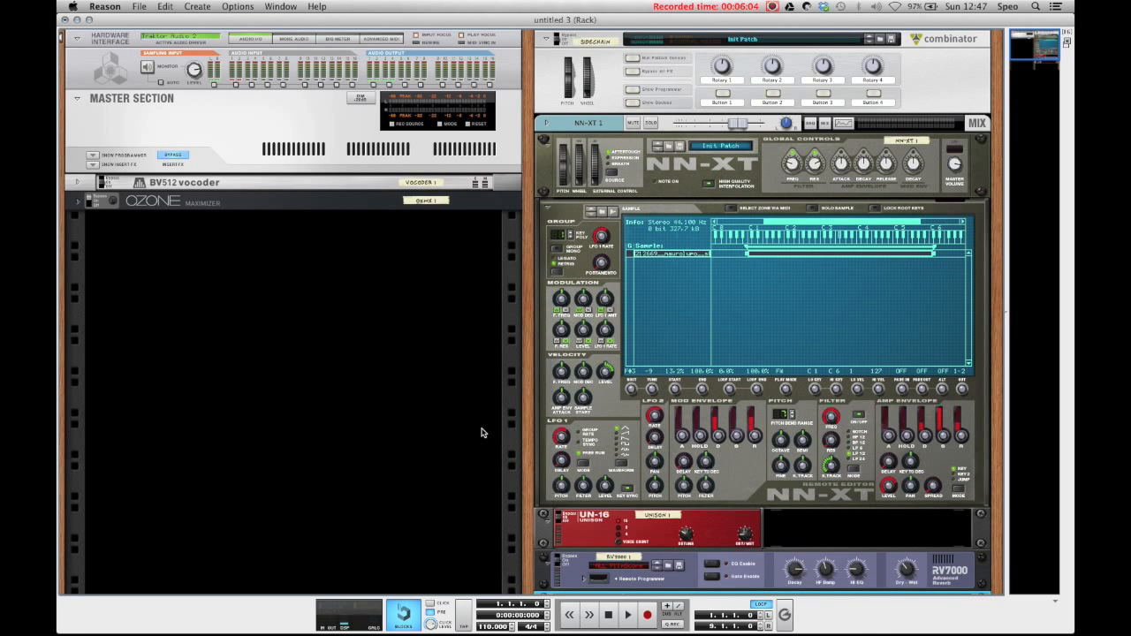
pyautogui.scroll(-7, 482, 432)
pyautogui.scroll(6, 482, 432)
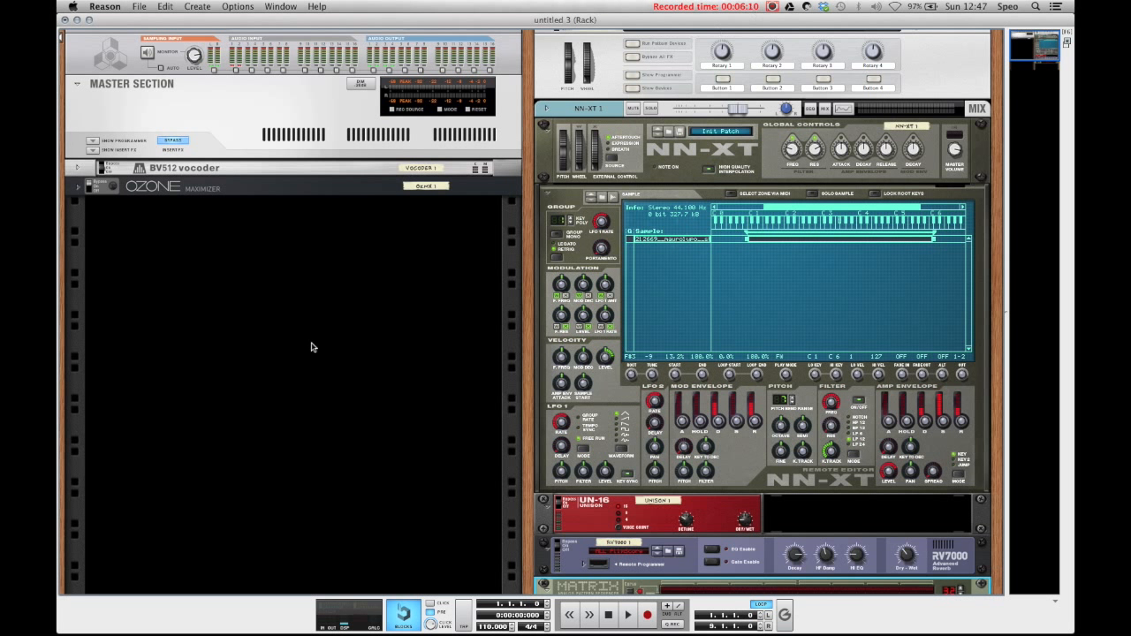
# Randomize the Matrix pattern again to get a different curve and gate sequence
pyautogui.scroll(-4, 309, 354)
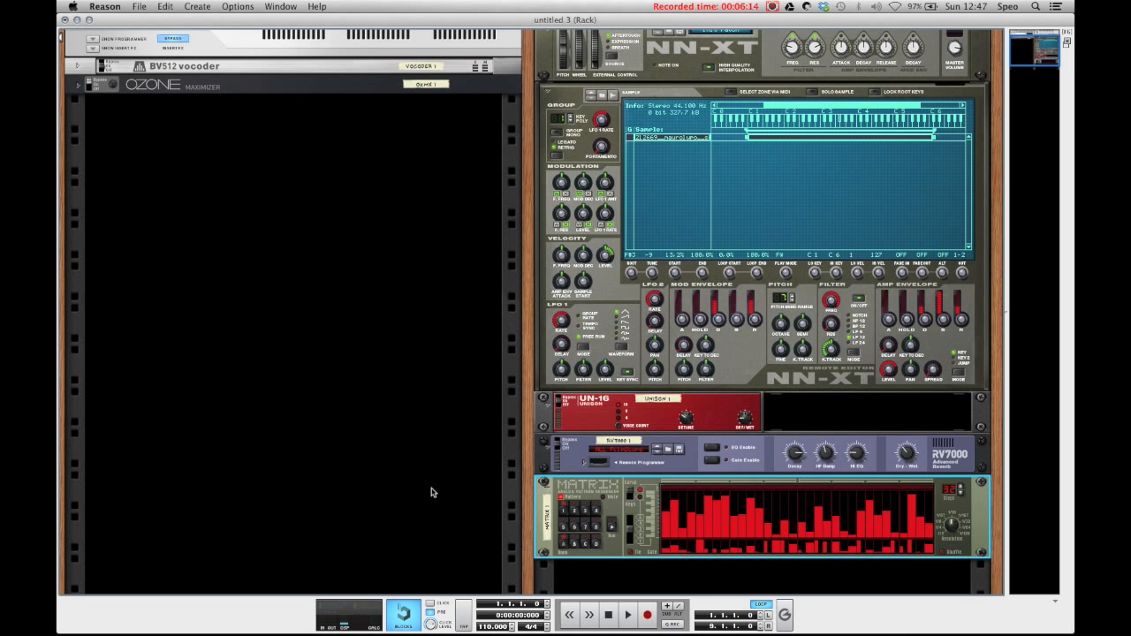
pyautogui.rightClick(603, 491)
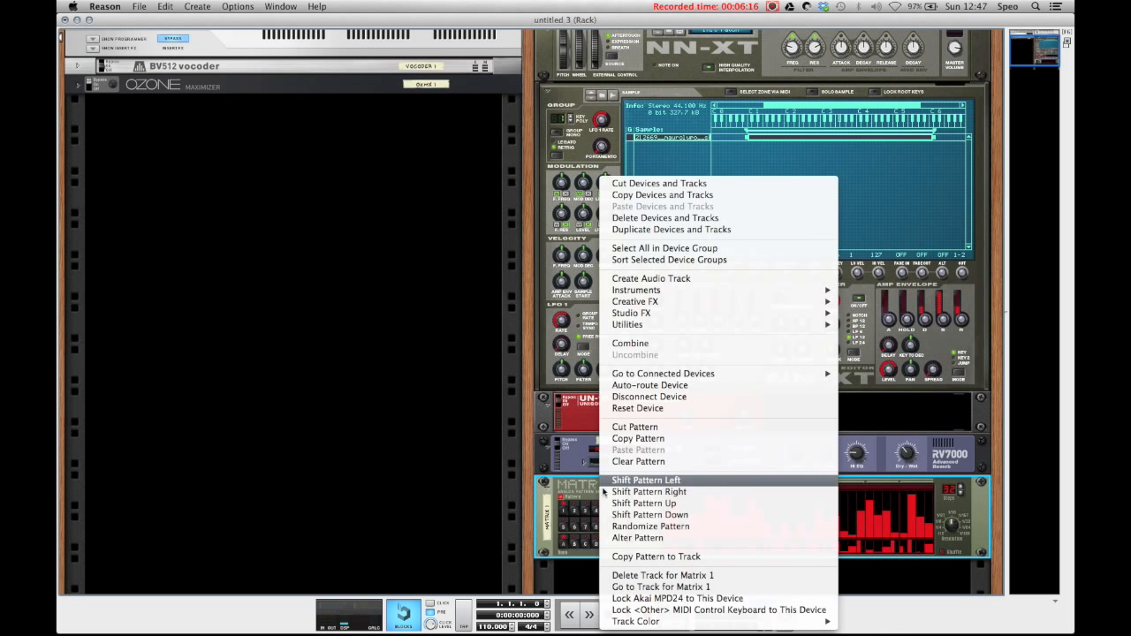
pyautogui.click(642, 526)
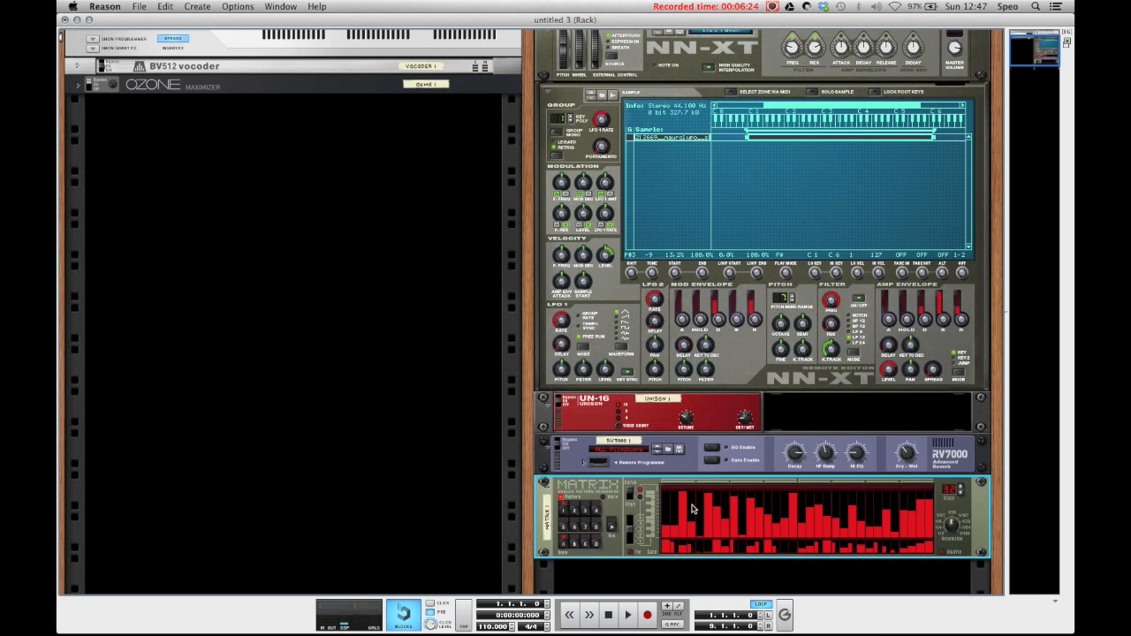
# Play back the song while raising the Matrix's gate values to full height across most steps, and stop playback
pyautogui.press('space')
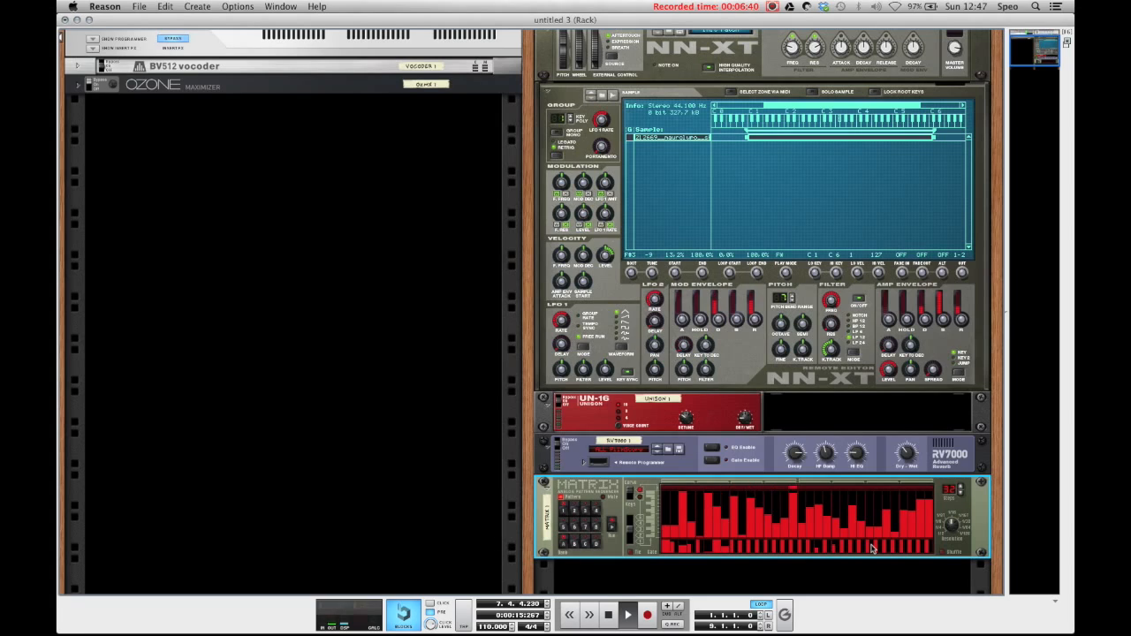
pyautogui.press('space')
pyautogui.click(477, 446)
pyautogui.scroll(3, 473, 445)
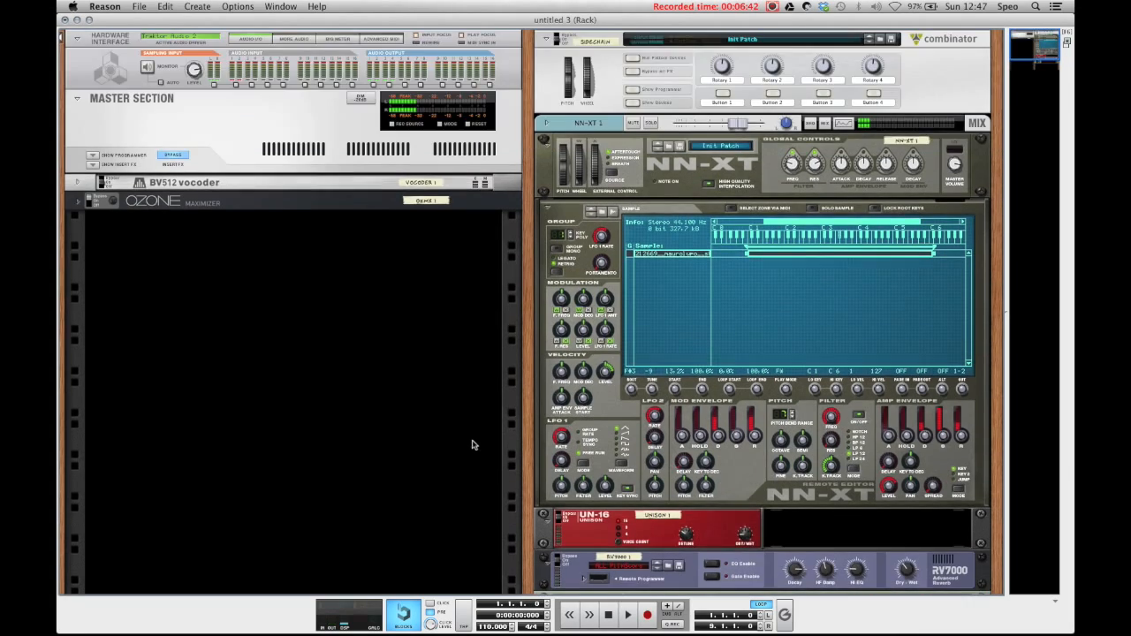